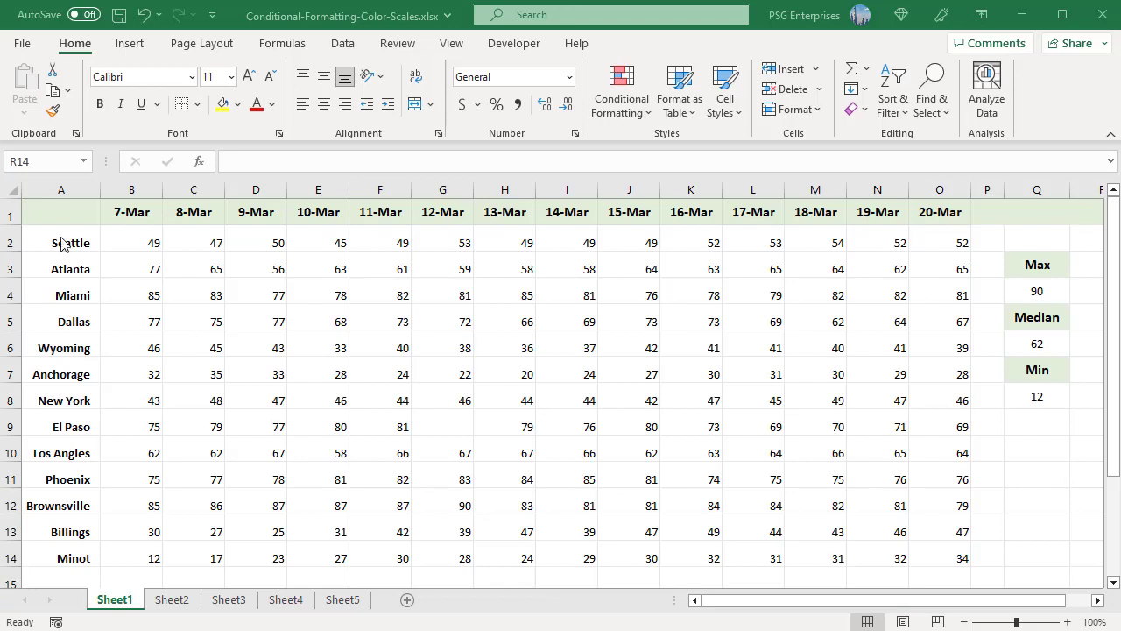
Apply the Red-Yellow-Green color scale to the temperature data in B2:O14 on Sheet1, with red for the highest values
left_click(123, 245)
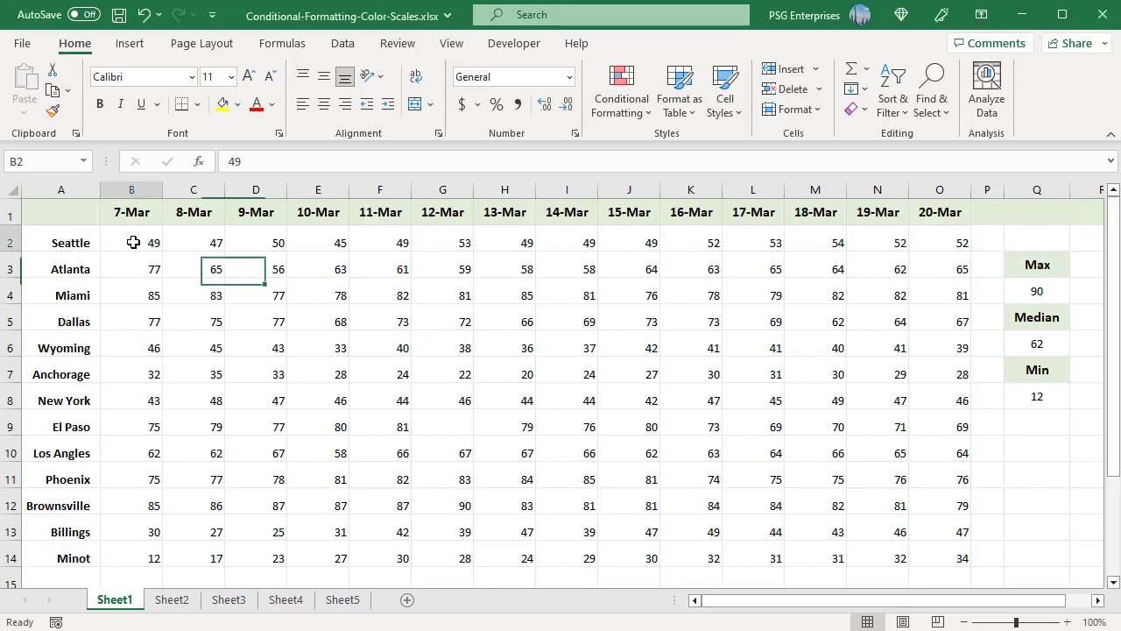
left_click(960, 561, "shift")
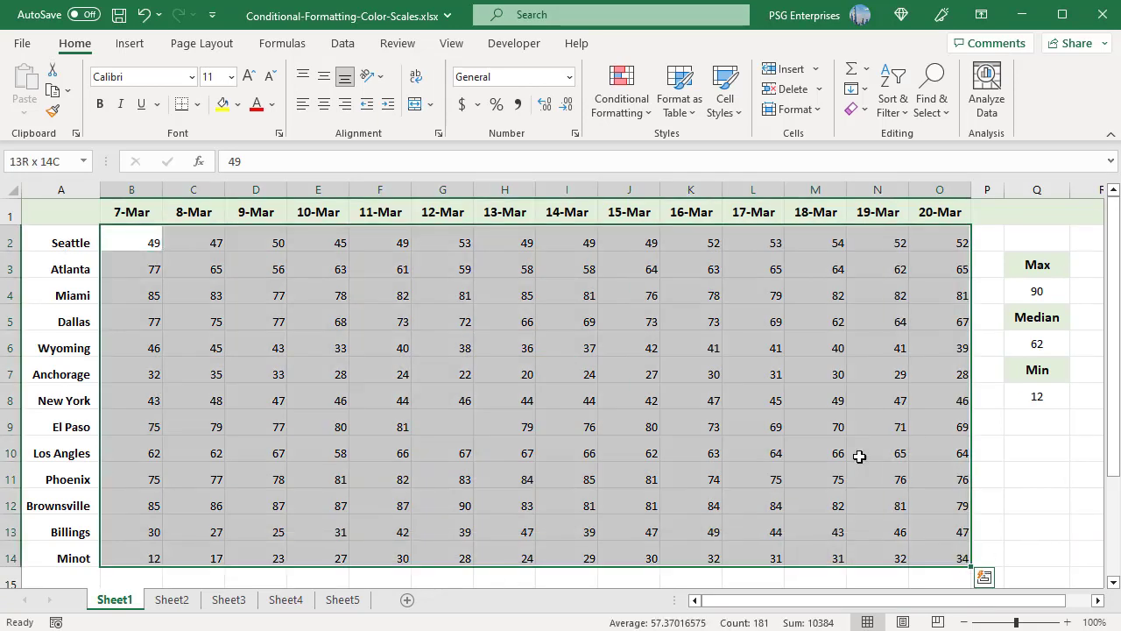
left_click(644, 124)
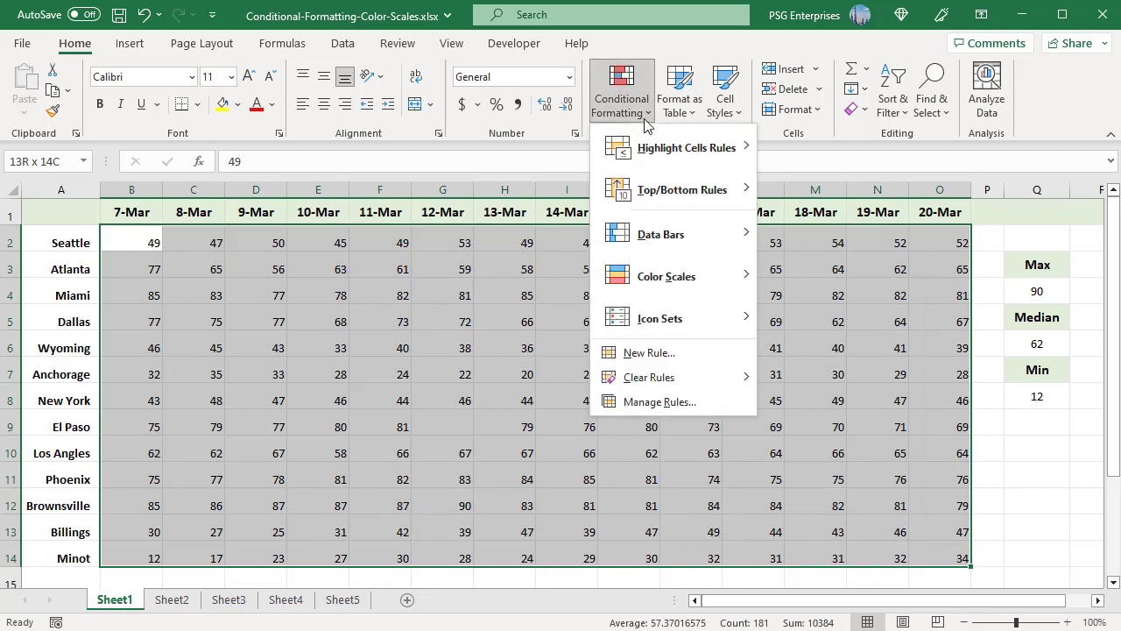
mouse_move(683, 279)
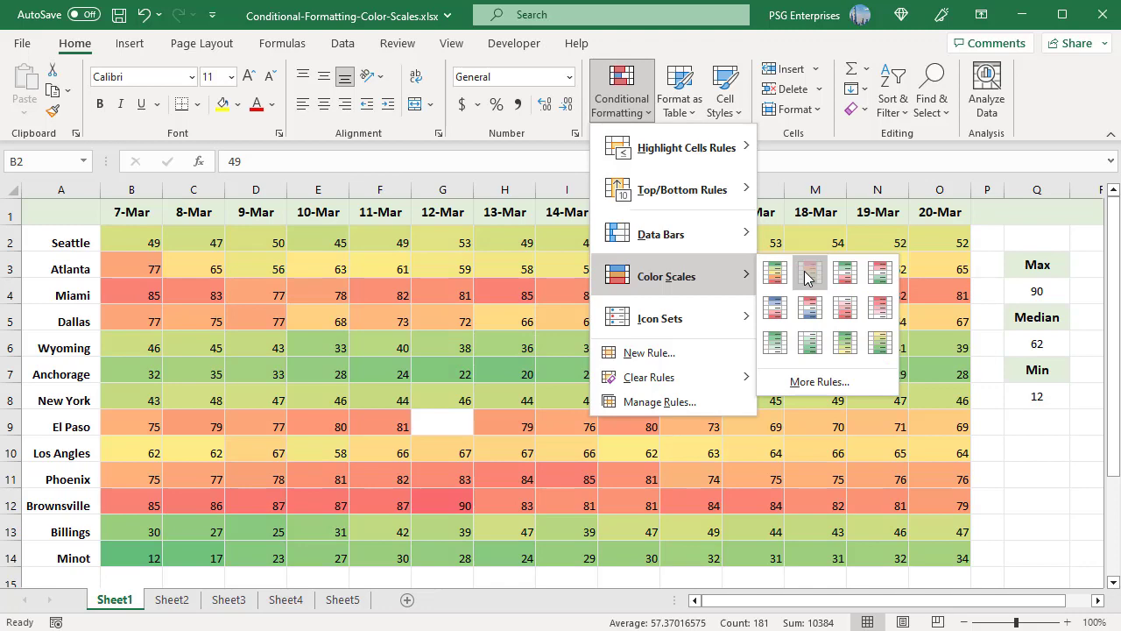
left_click(808, 276)
left_click(1038, 558)
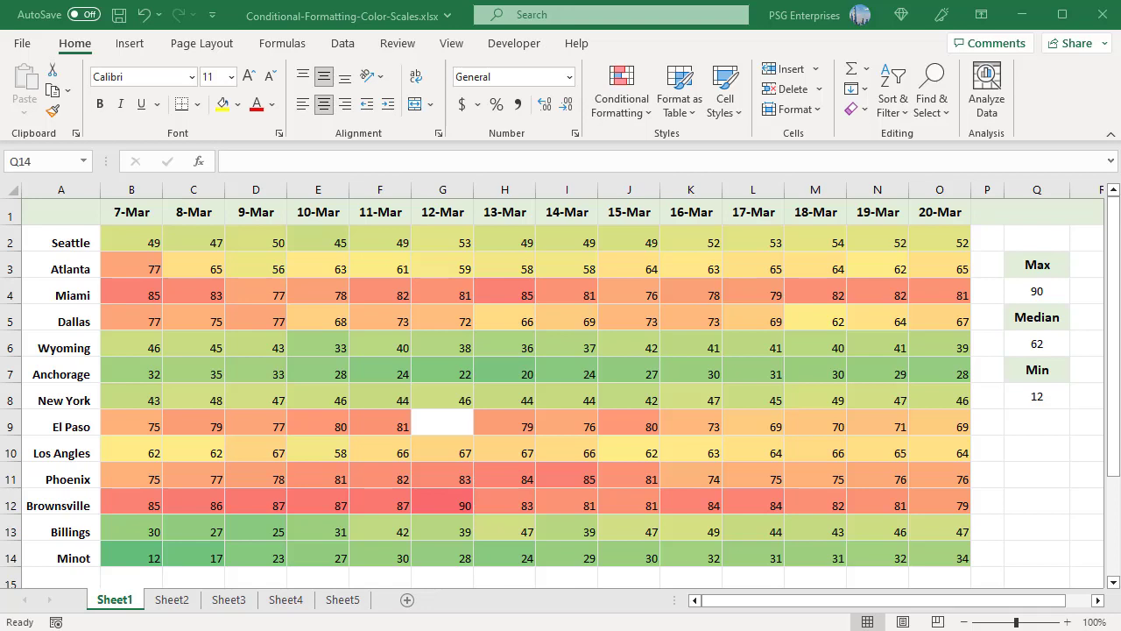
Start a custom color scale rule for B2:O14 on Sheet2 and set its format style to 3-Color Scale
left_click(166, 604)
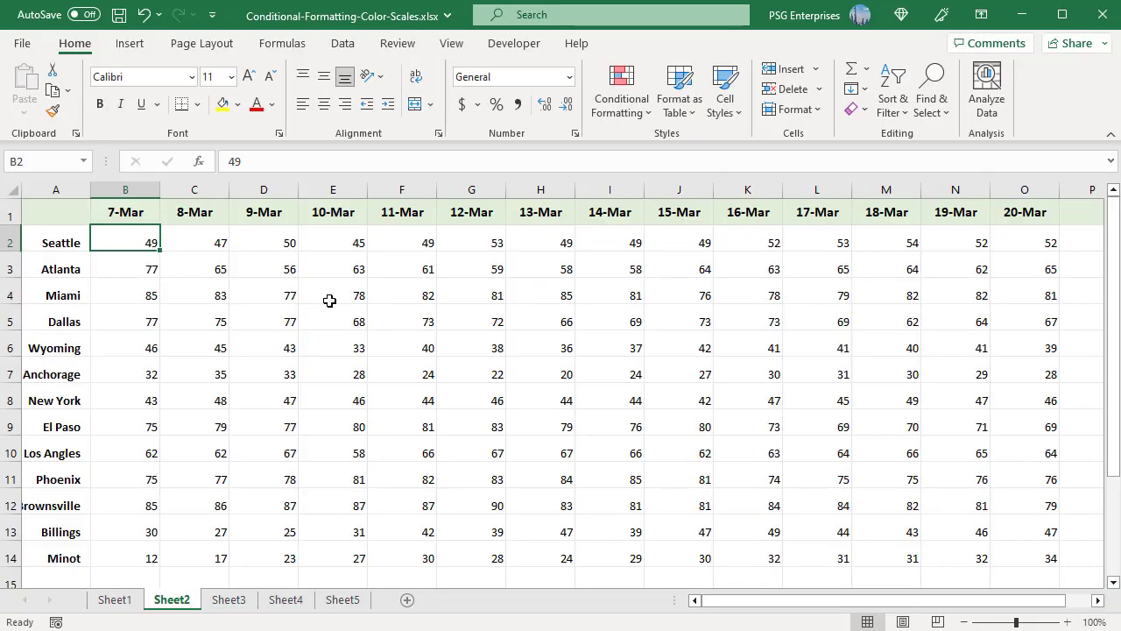
left_click(1042, 558, "shift")
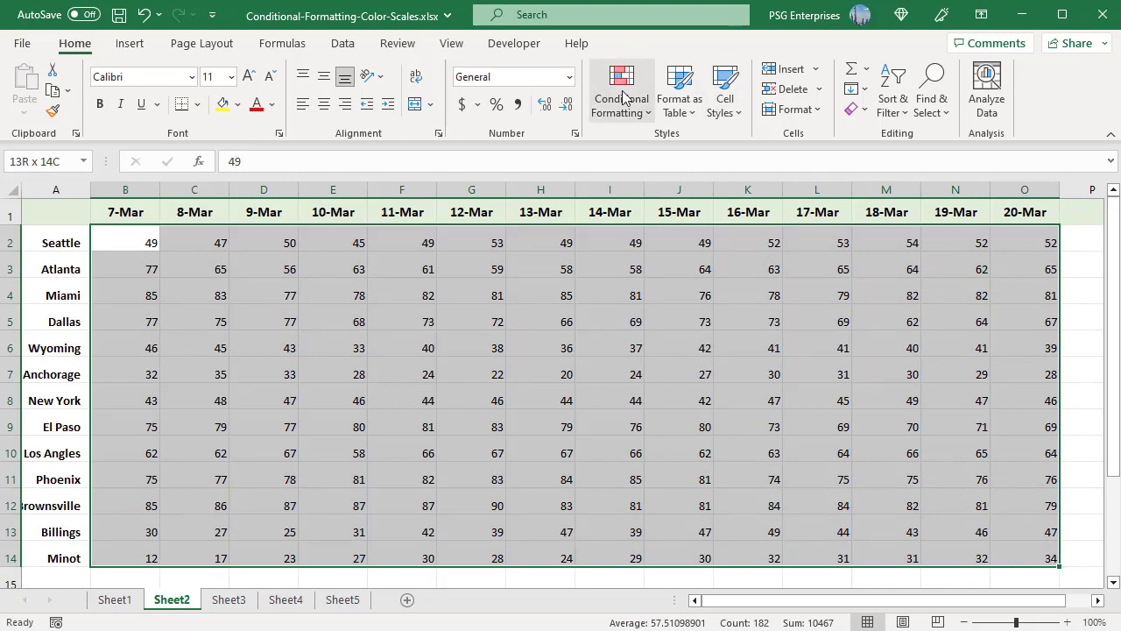
left_click(638, 119)
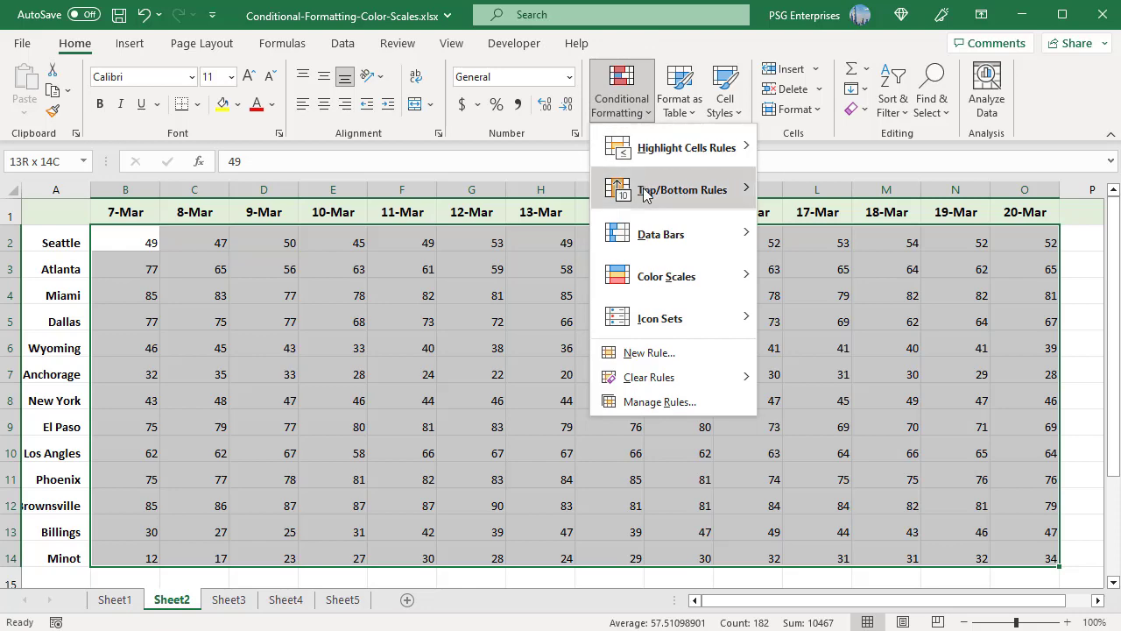
mouse_move(648, 275)
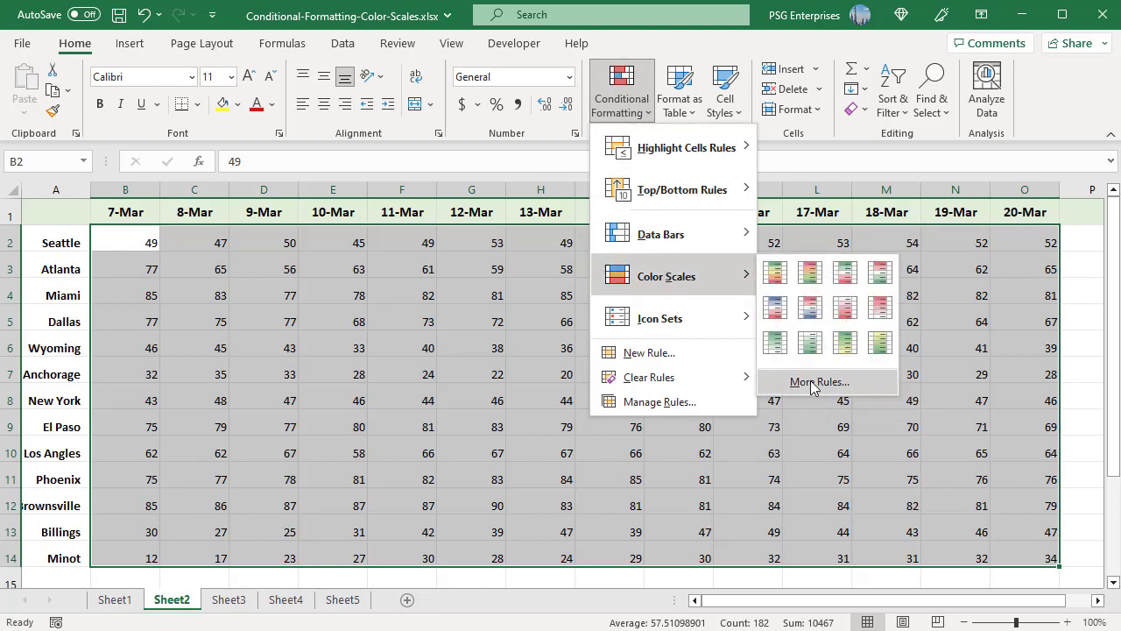
left_click(812, 383)
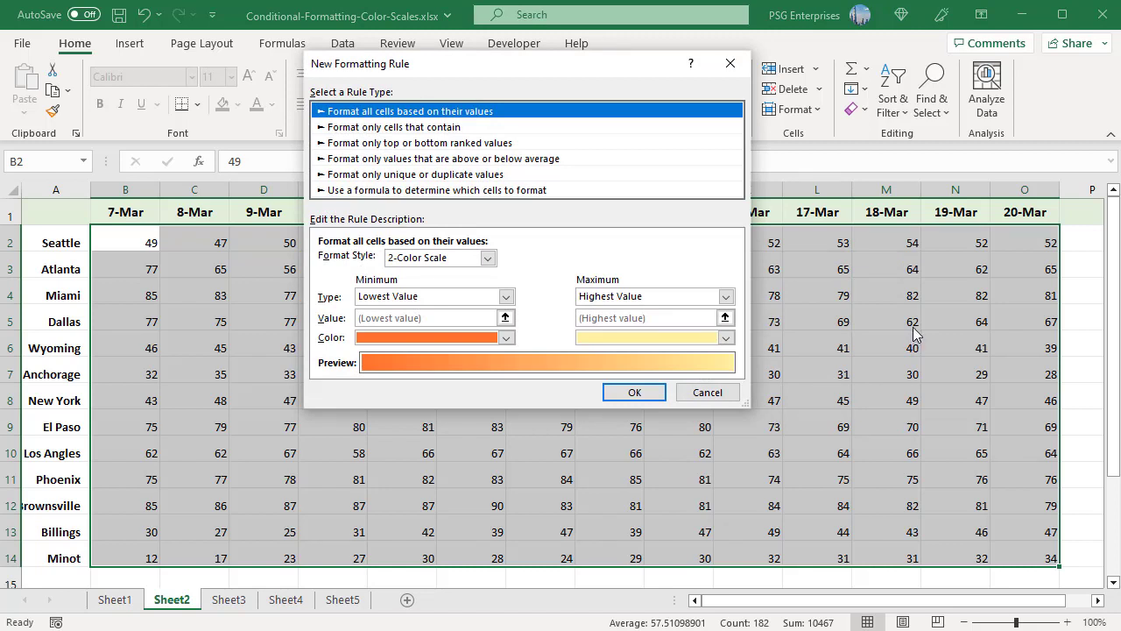
left_click(488, 260)
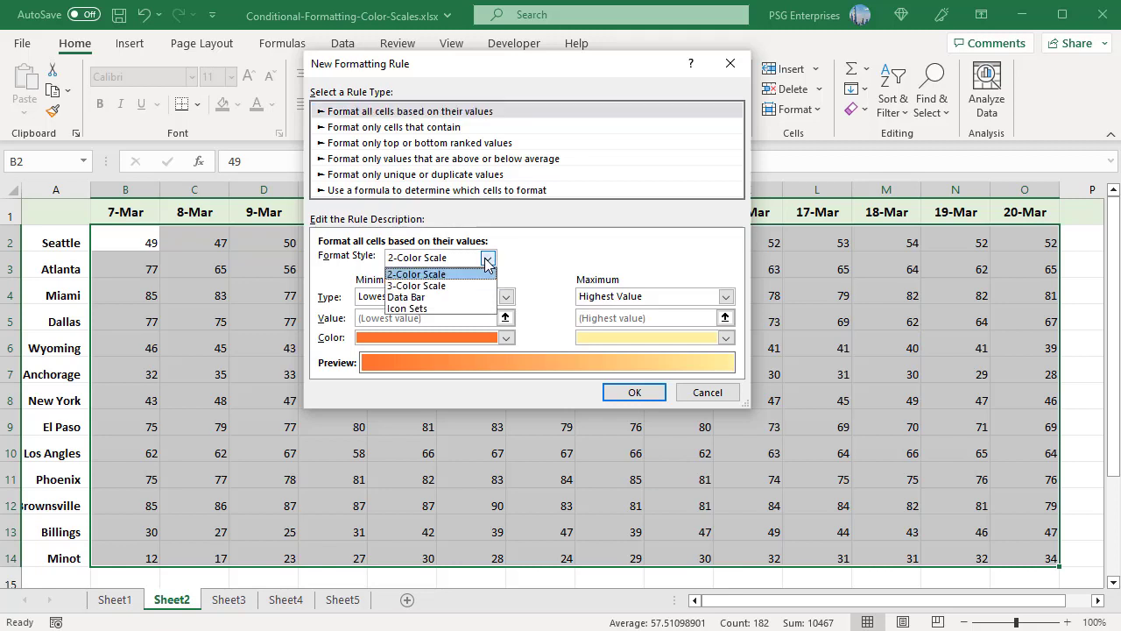
left_click(444, 286)
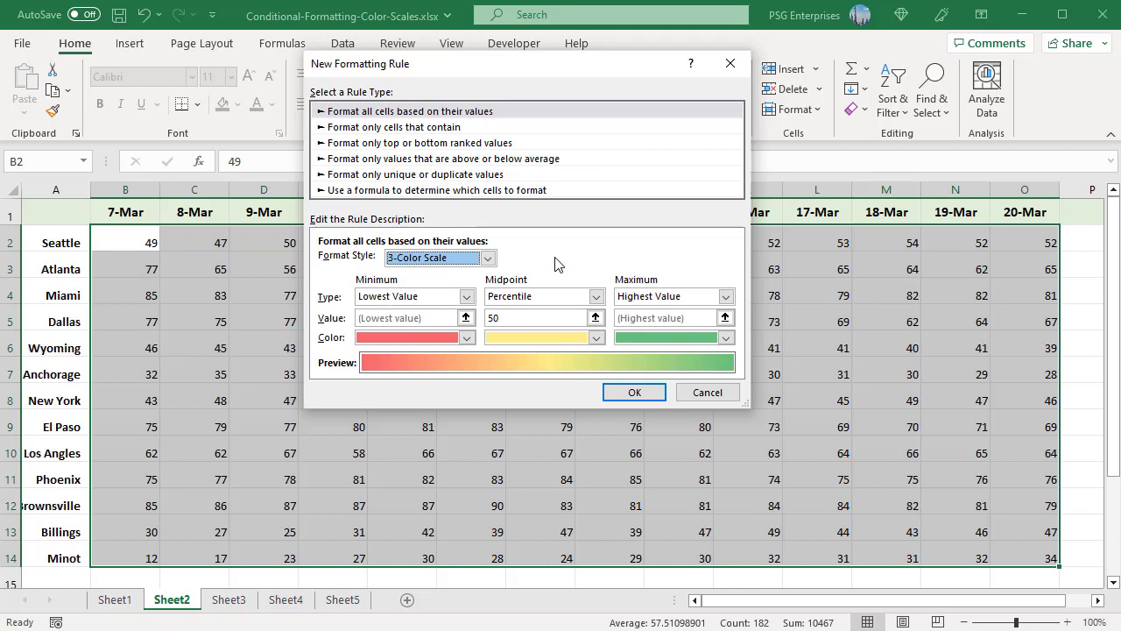
Set the color scale's minimum type to Percent with a value of 10
left_click(467, 298)
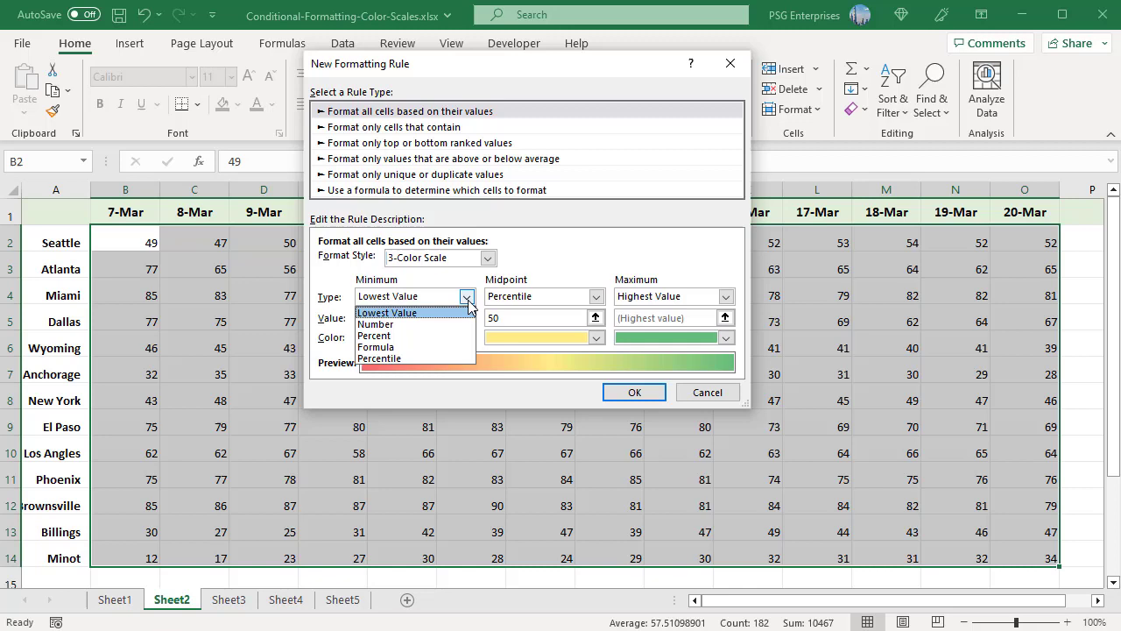
left_click(469, 301)
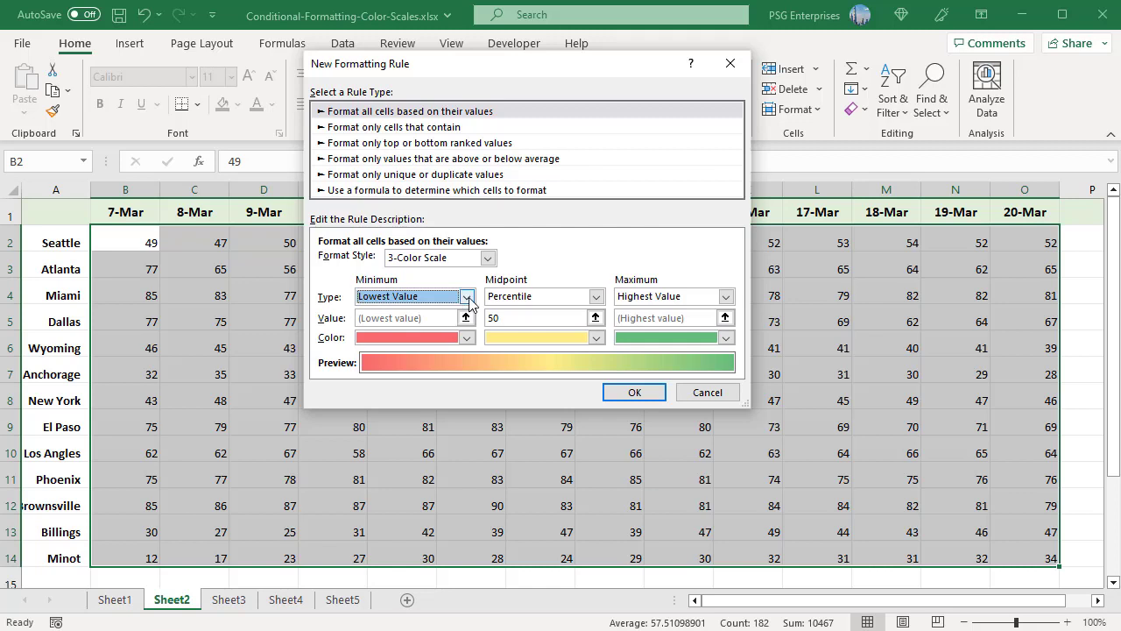
left_click(469, 298)
left_click(412, 336)
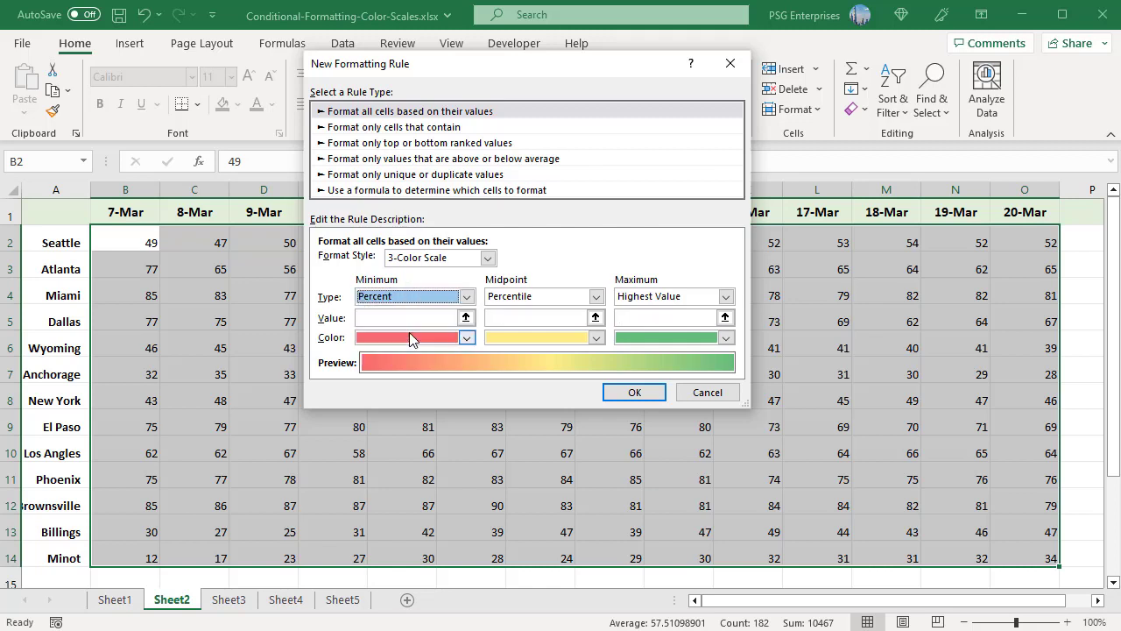
double_click(390, 318)
type("10")
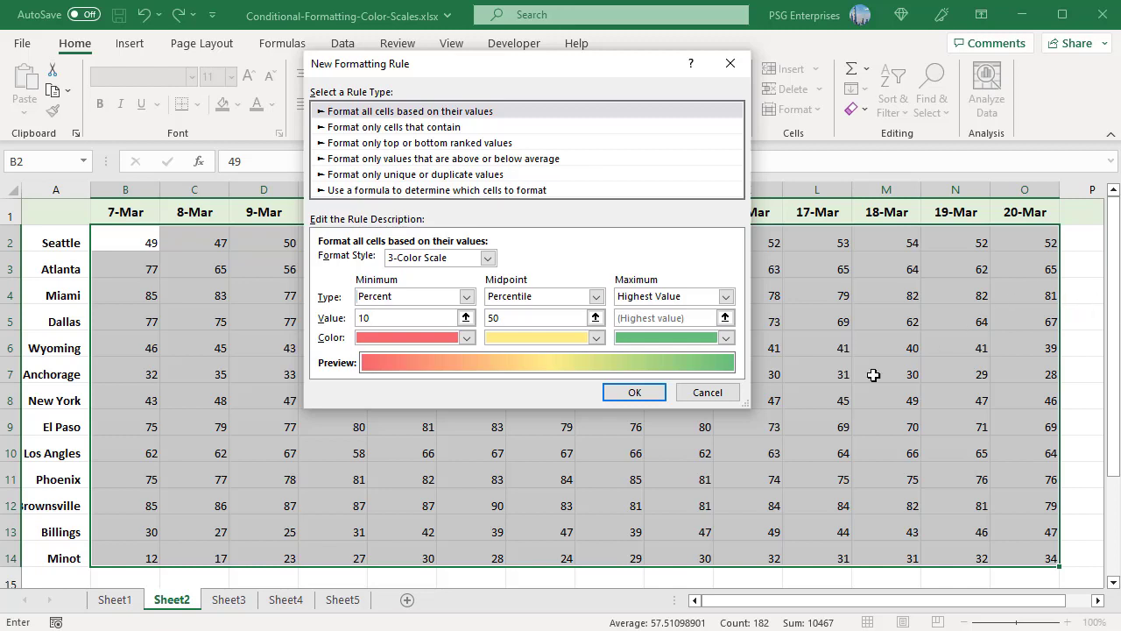
Set the color scale's maximum type to Percent with a value of 90
left_click(726, 296)
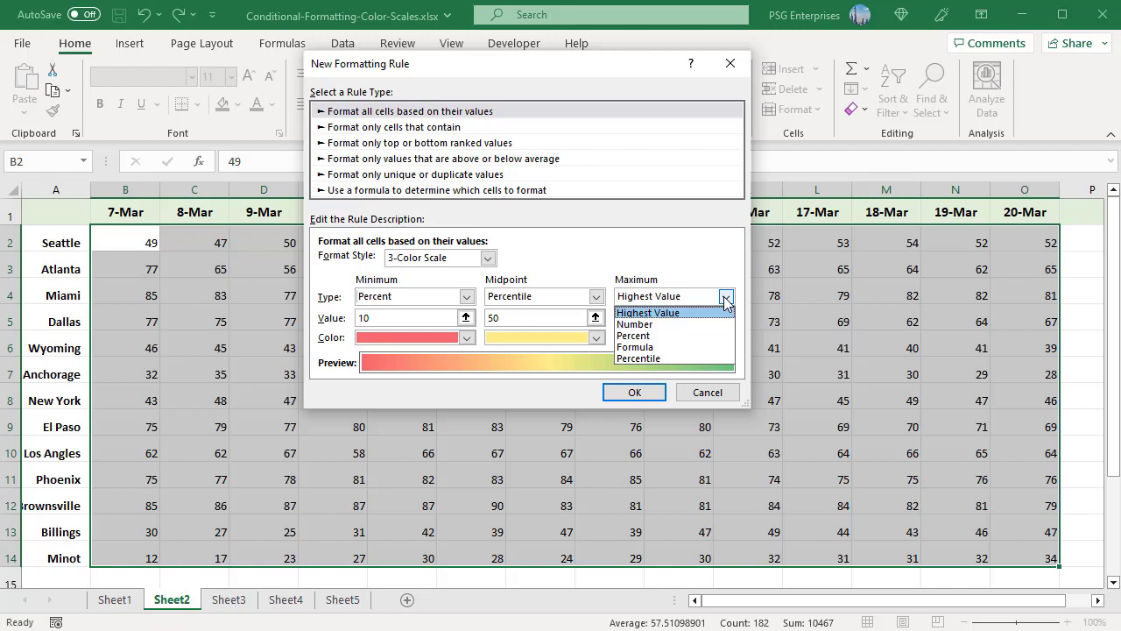
left_click(656, 336)
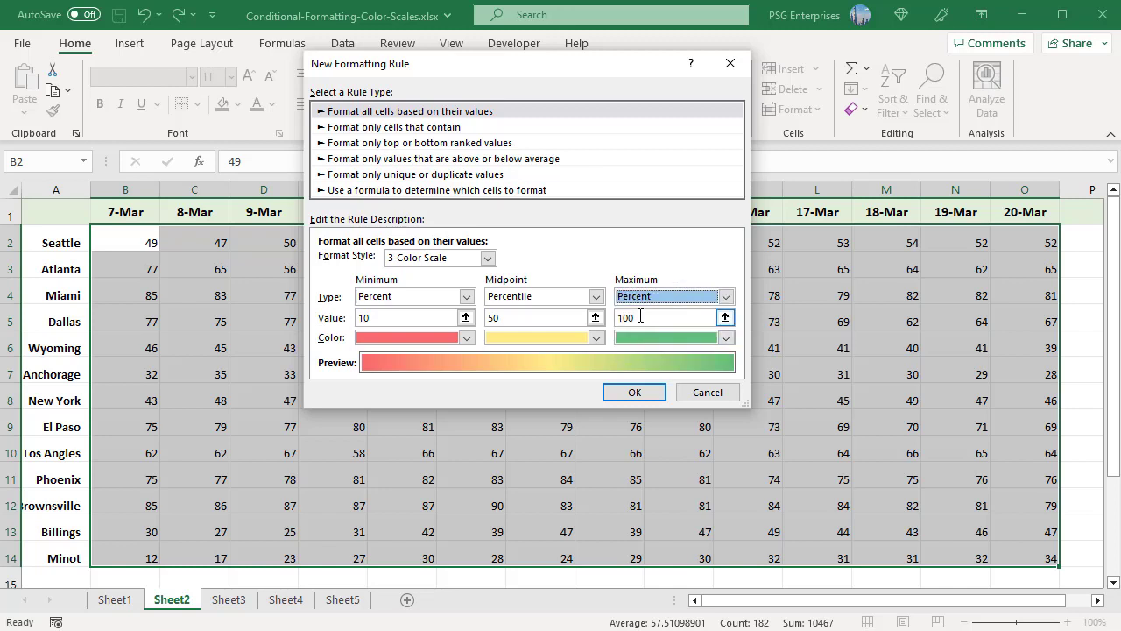
double_click(638, 317)
type("90")
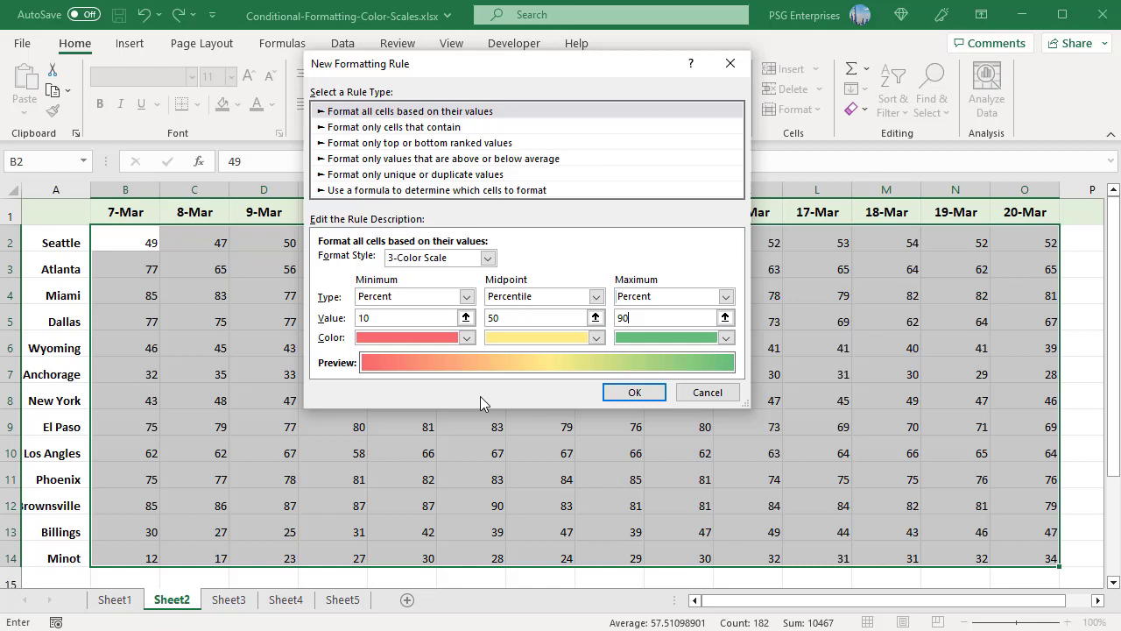
Set the minimum color to the custom light blue #C0F6FC
left_click(468, 339)
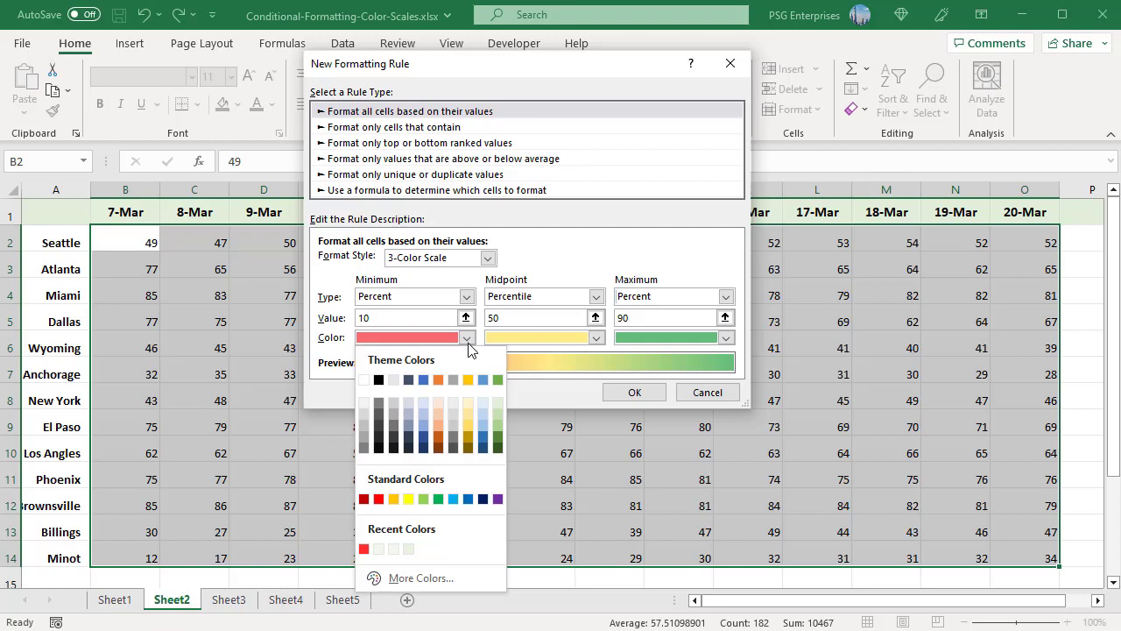
left_click(428, 578)
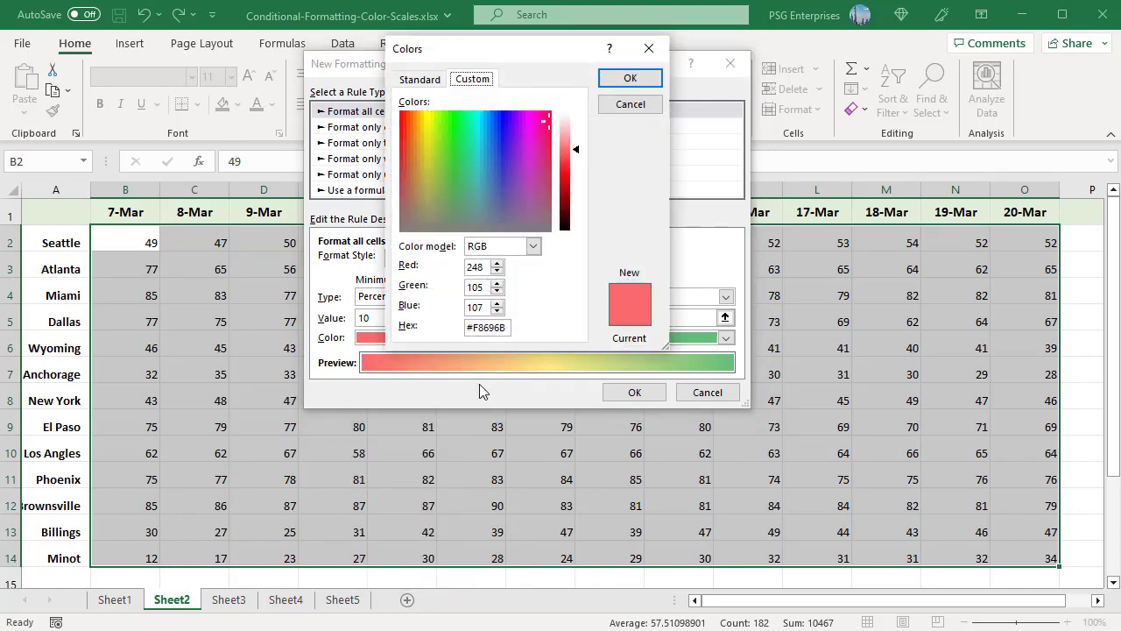
left_click(478, 120)
left_click(569, 128)
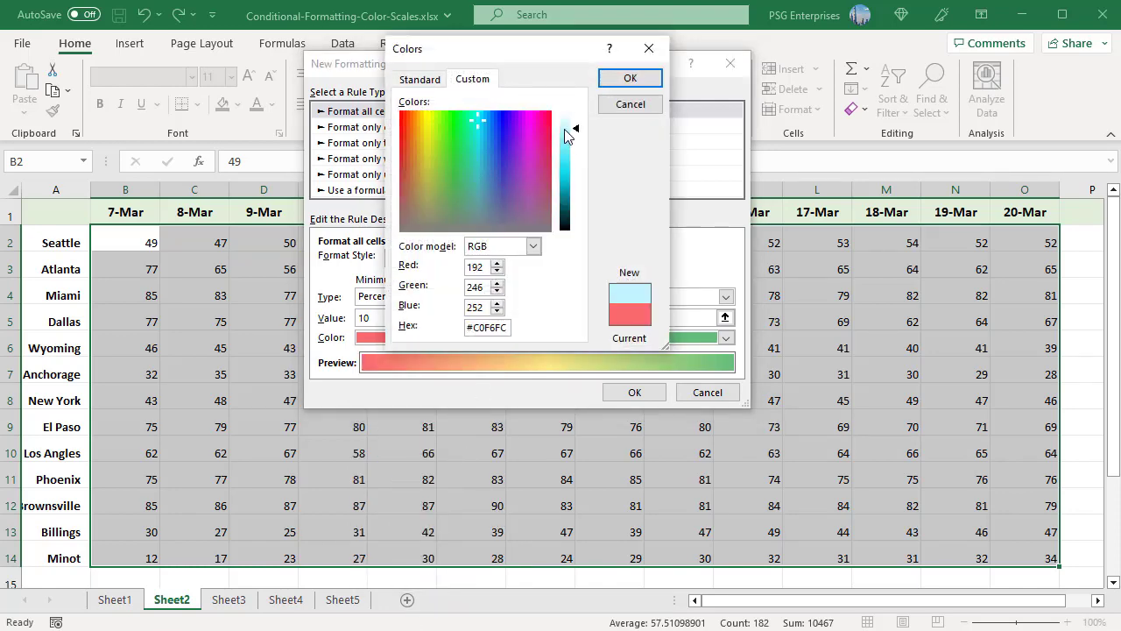
left_click(628, 79)
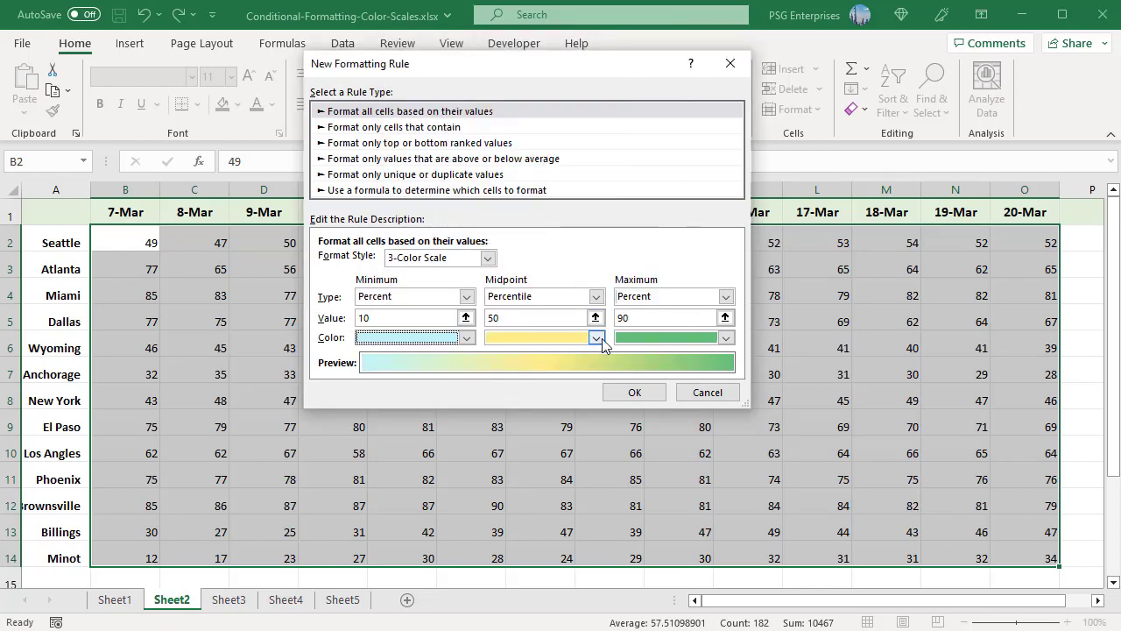
Set the maximum color to the custom orange-red #F95B29 and apply the 3-color rule
left_click(727, 340)
left_click(675, 578)
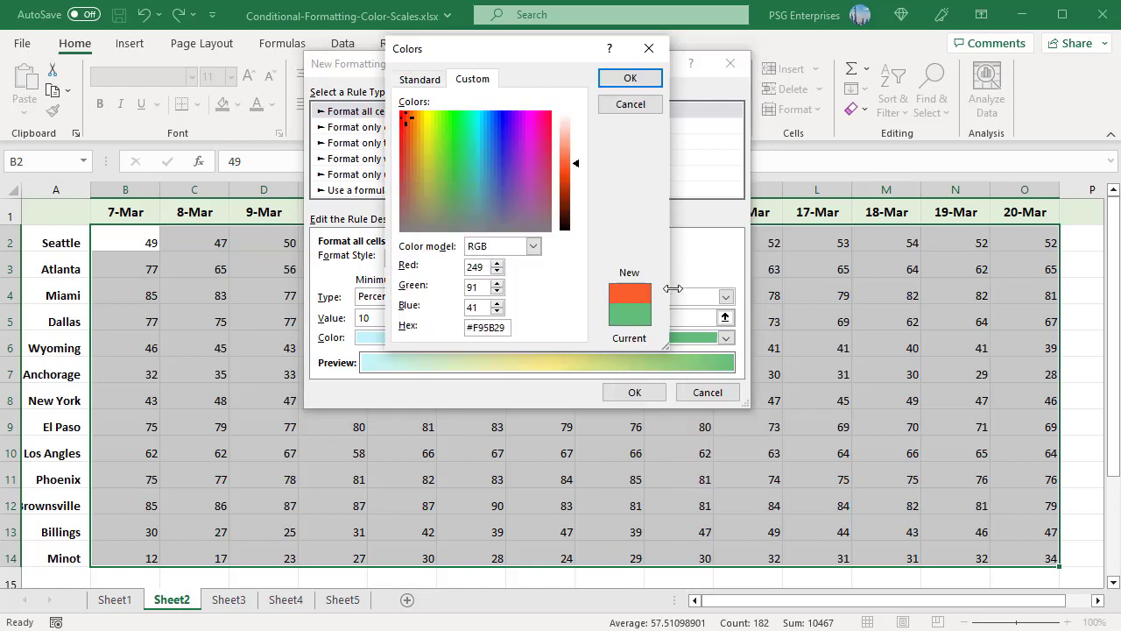
left_click(631, 78)
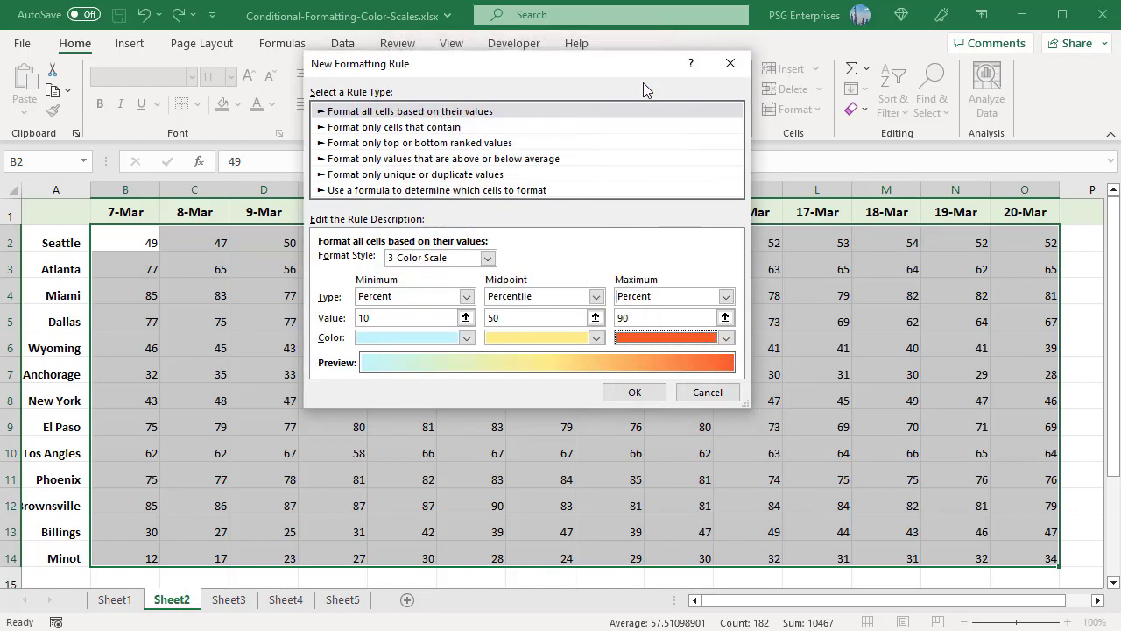
left_click(634, 392)
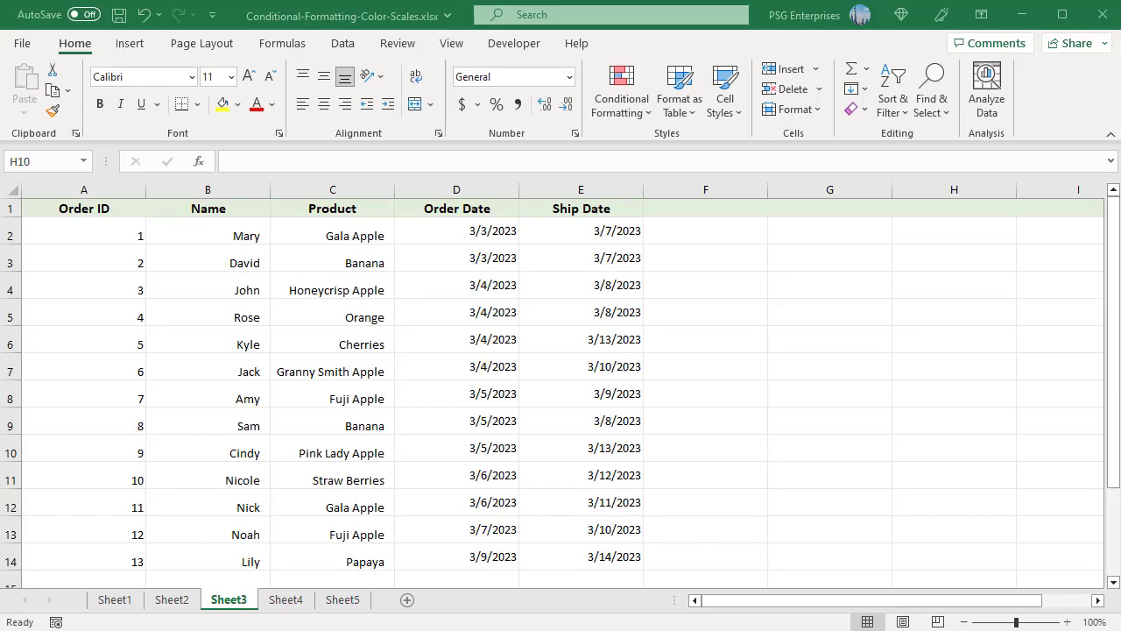
Start a custom color scale rule for the ship dates in E2:E14 on Sheet3
left_click(573, 236)
left_click(601, 551, "shift")
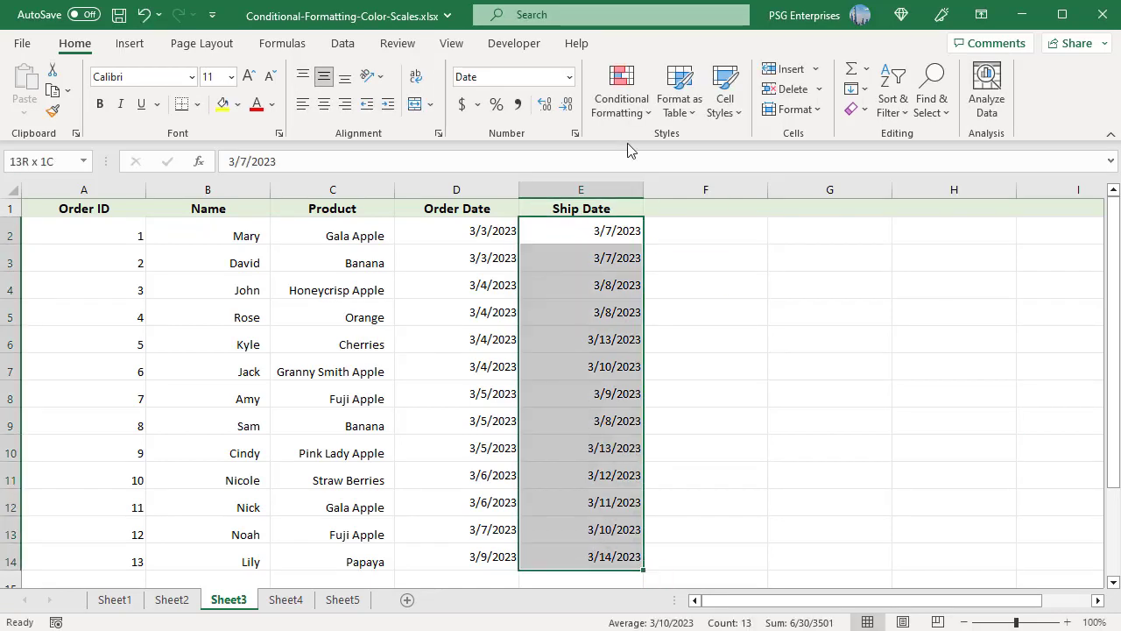
left_click(638, 117)
mouse_move(687, 282)
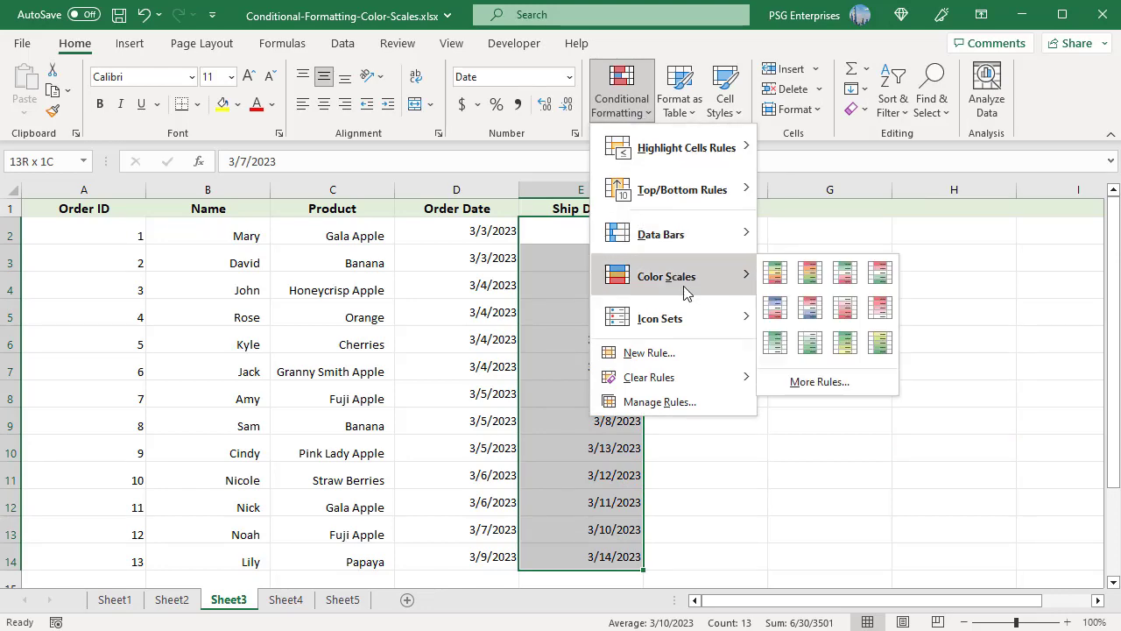
left_click(798, 386)
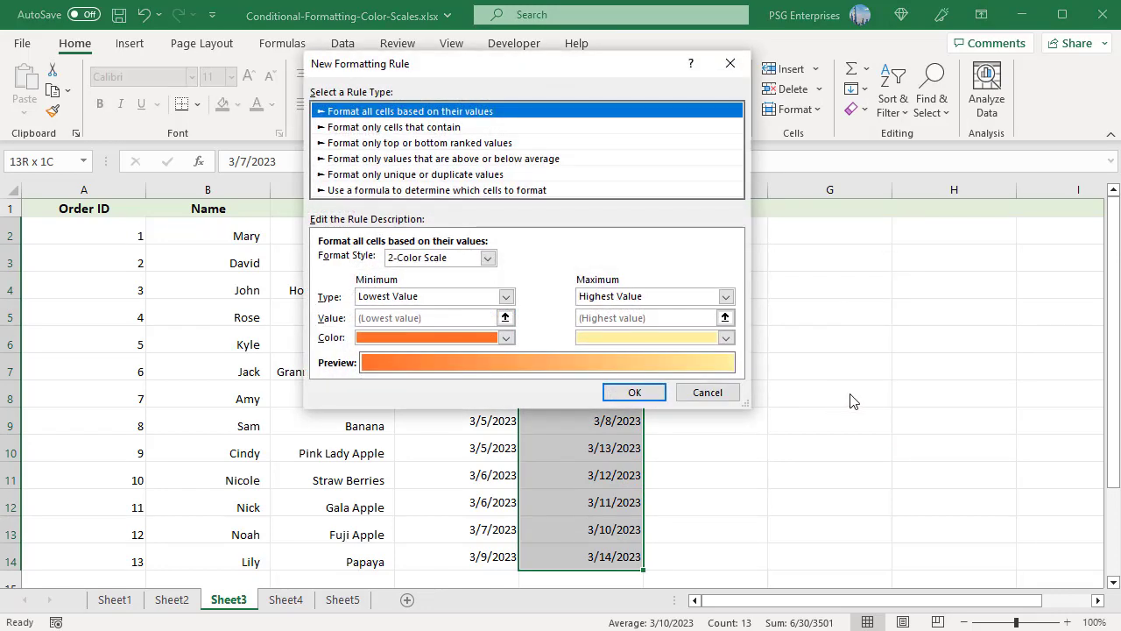
Set the 2-color scale's minimum type to Formula with the value =TODAY()
left_click(506, 298)
left_click(373, 347)
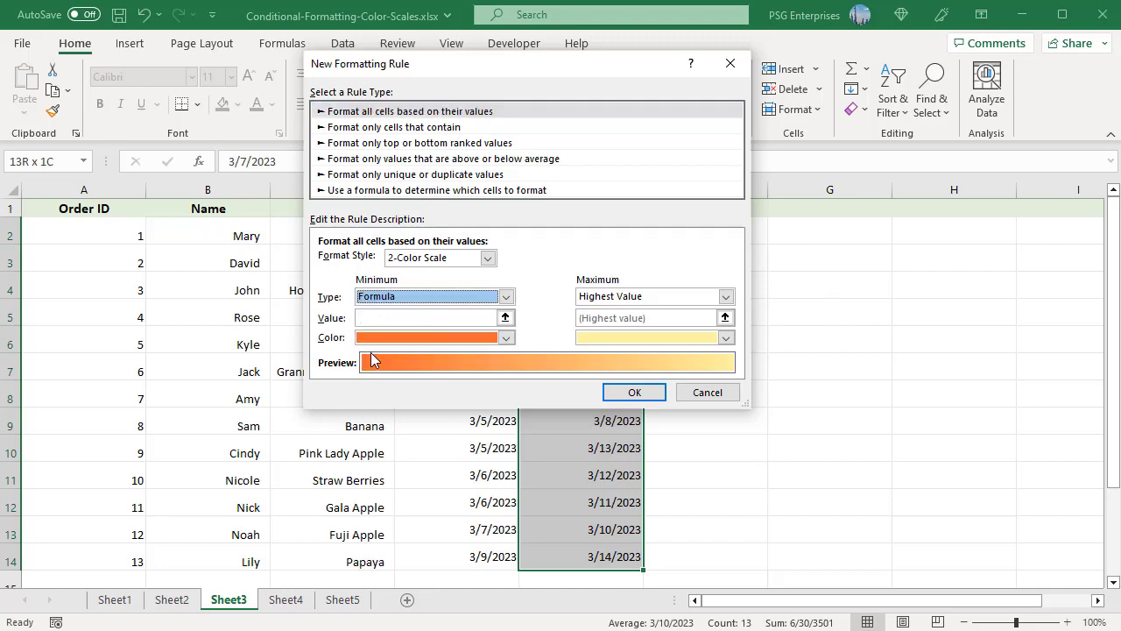
left_click(389, 318)
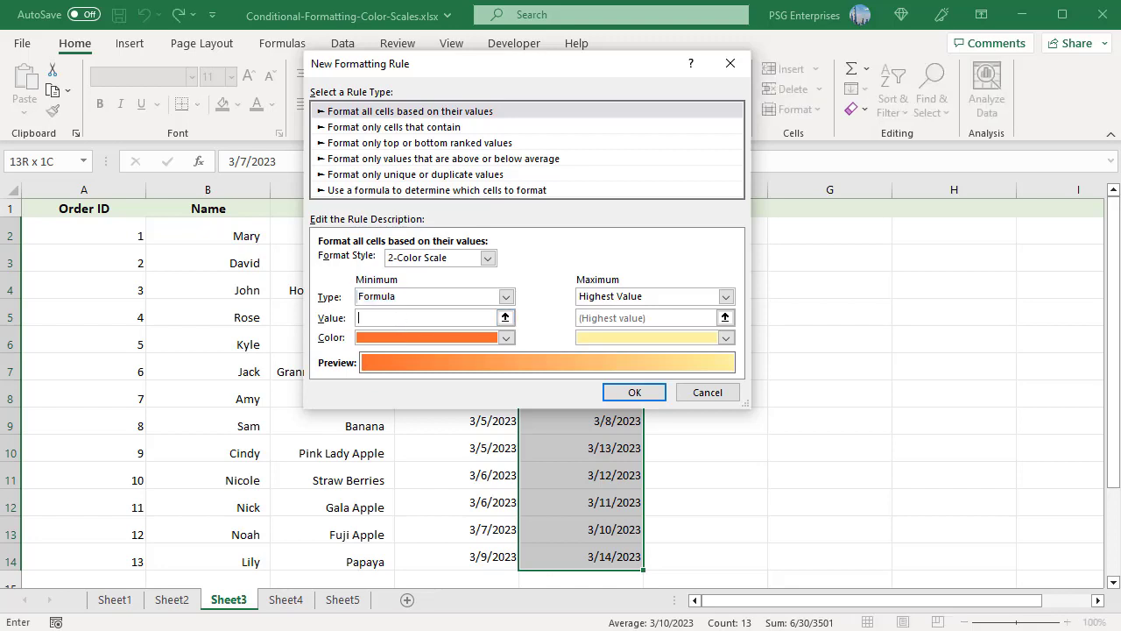
type("=TODAY()")
Set the minimum color to light green and the maximum color to red, and apply the rule to the ship dates
left_click(507, 338)
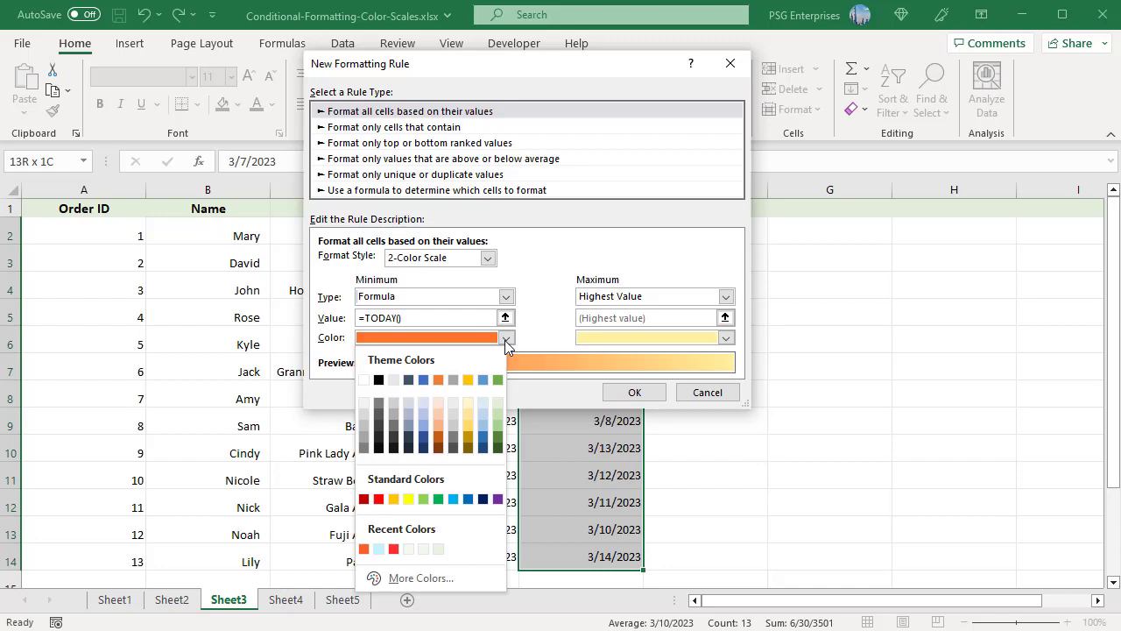
left_click(497, 429)
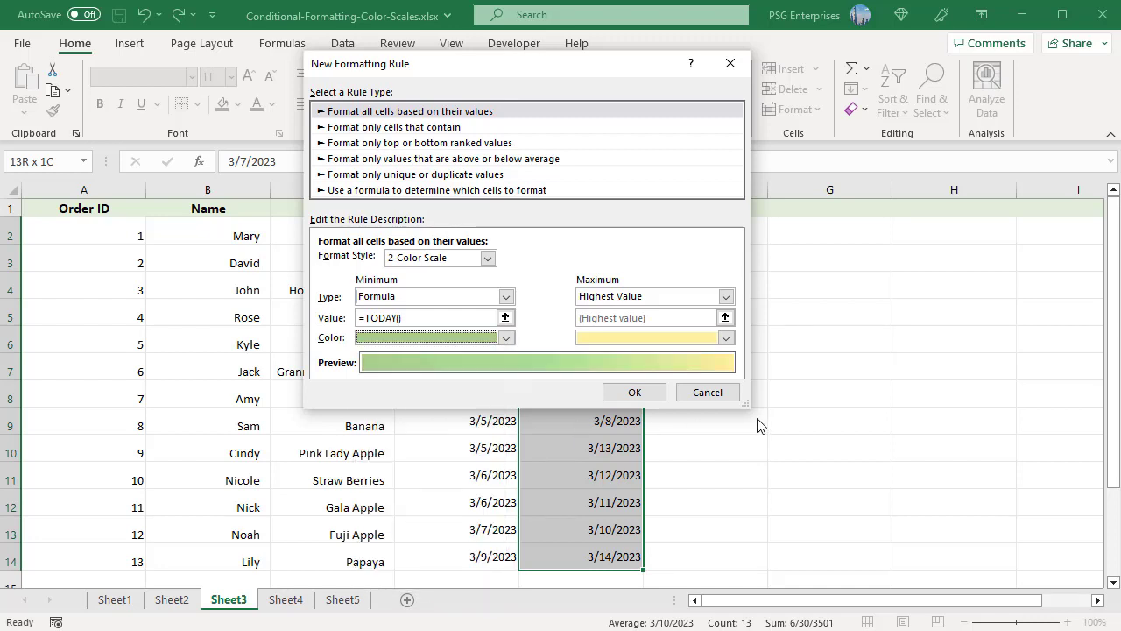
left_click(726, 338)
left_click(614, 548)
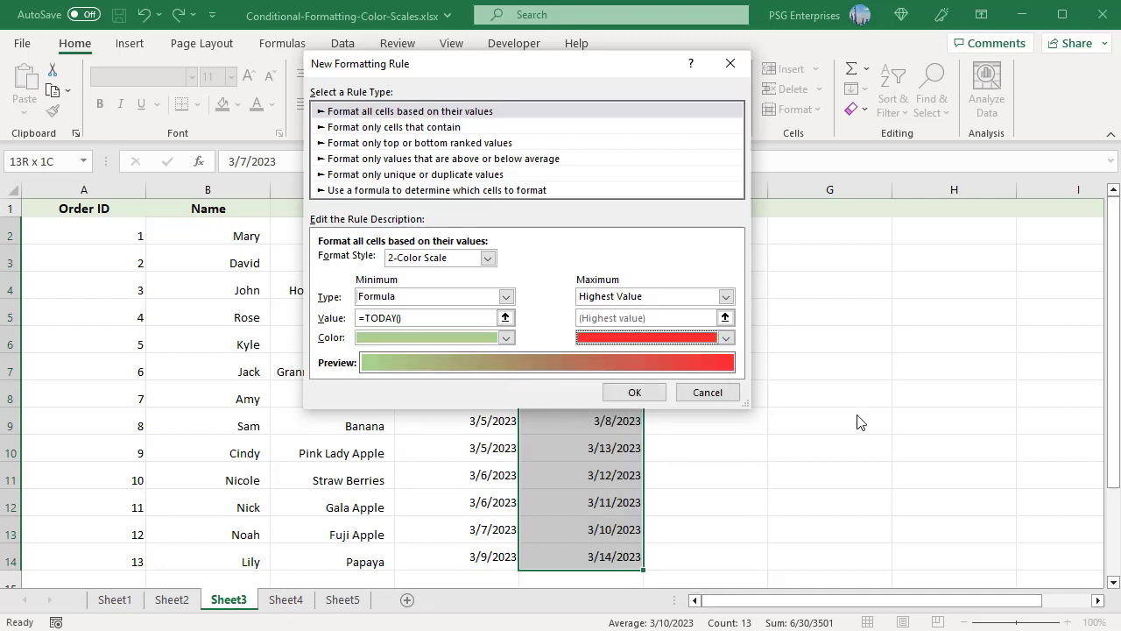
left_click(635, 392)
left_click(830, 474)
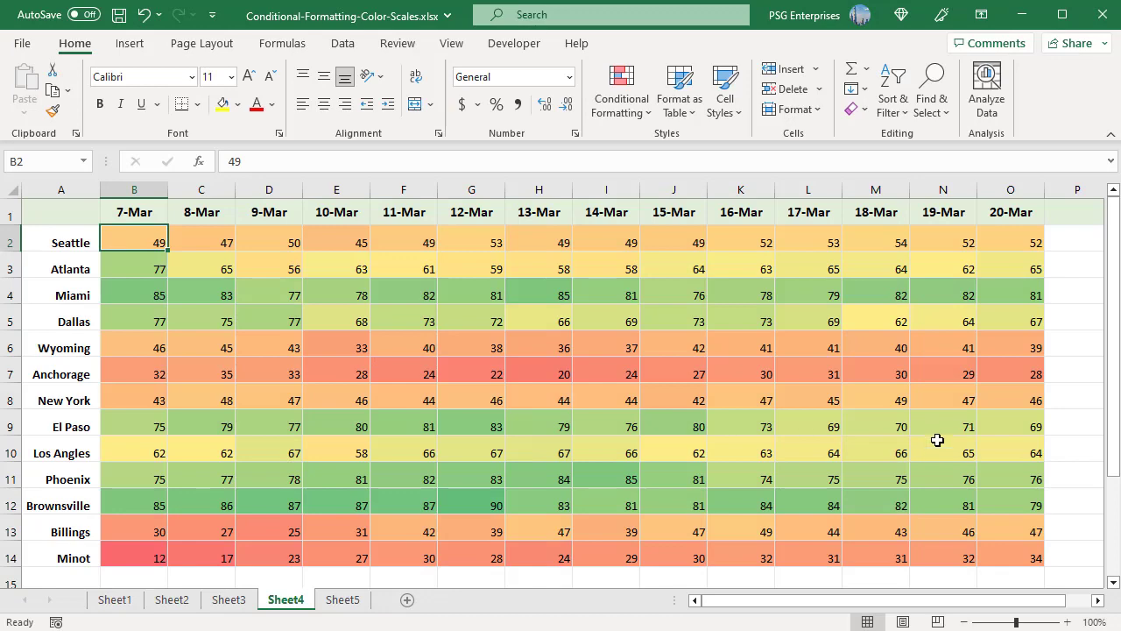
Apply the custom number format ;;; to the temperatures in B2:O14 on Sheet4 to hide their values
left_click(1040, 564, "shift")
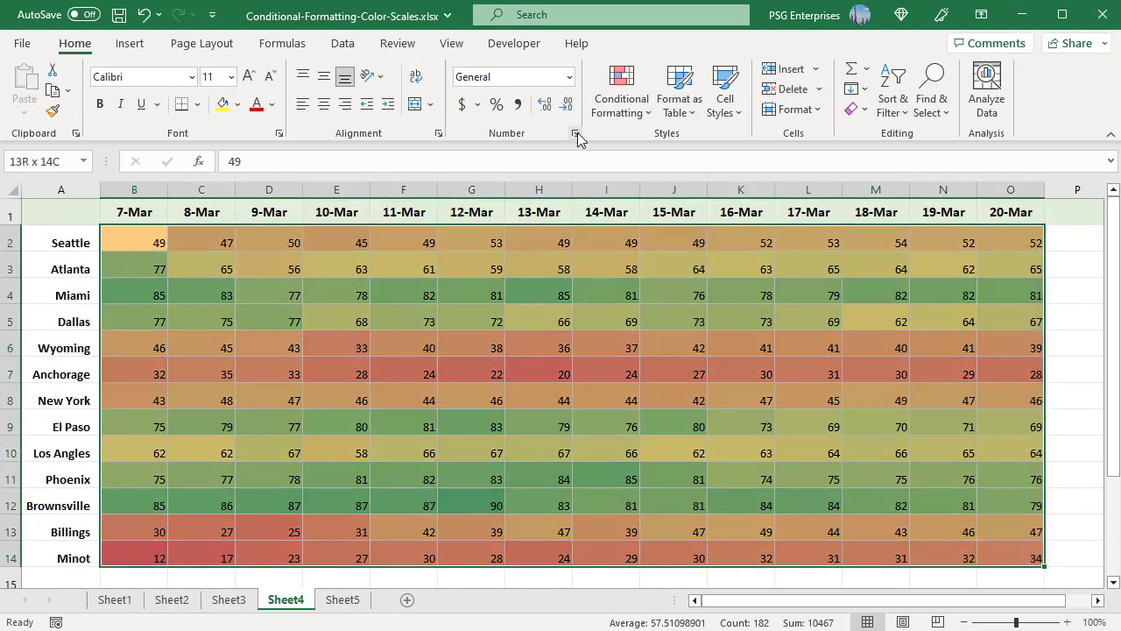
left_click(574, 133)
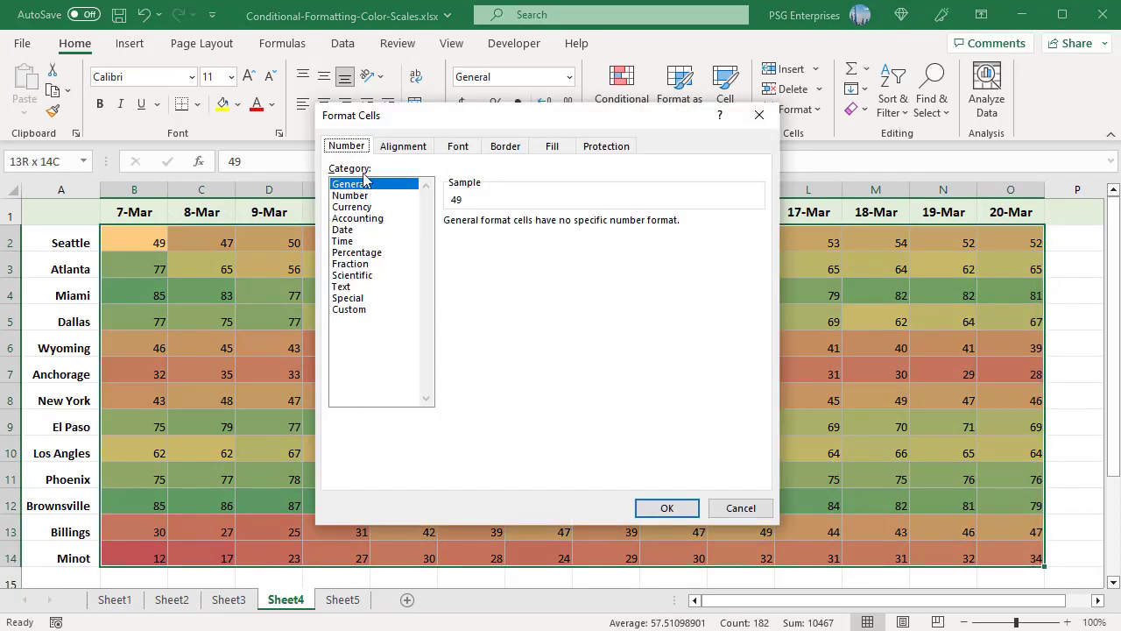
left_click(364, 309)
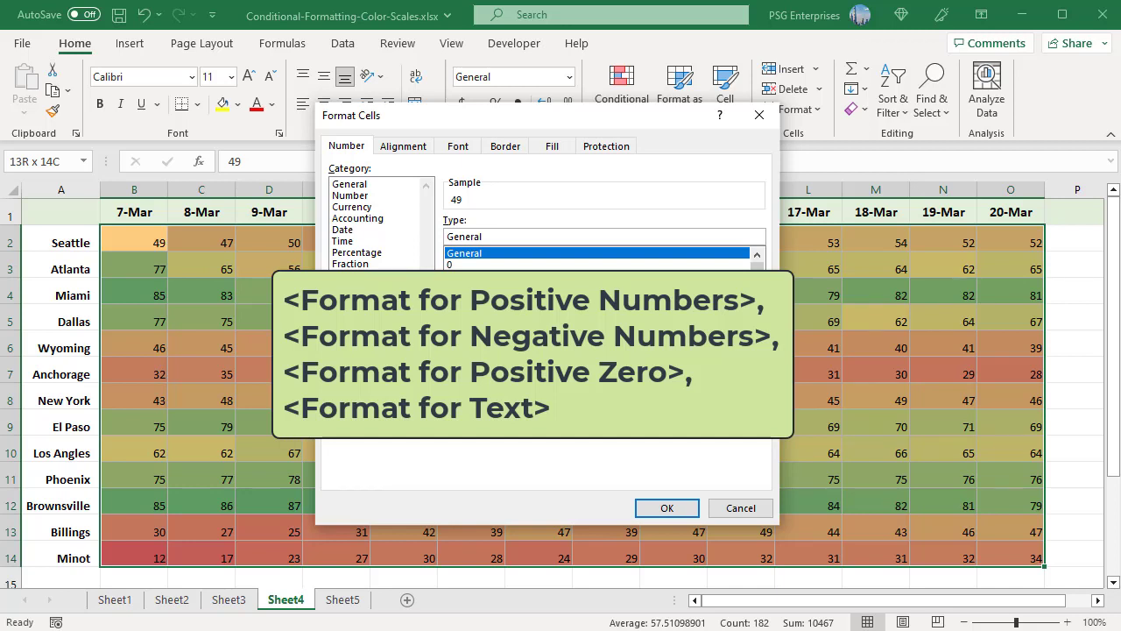
left_click_drag(488, 238, 418, 243)
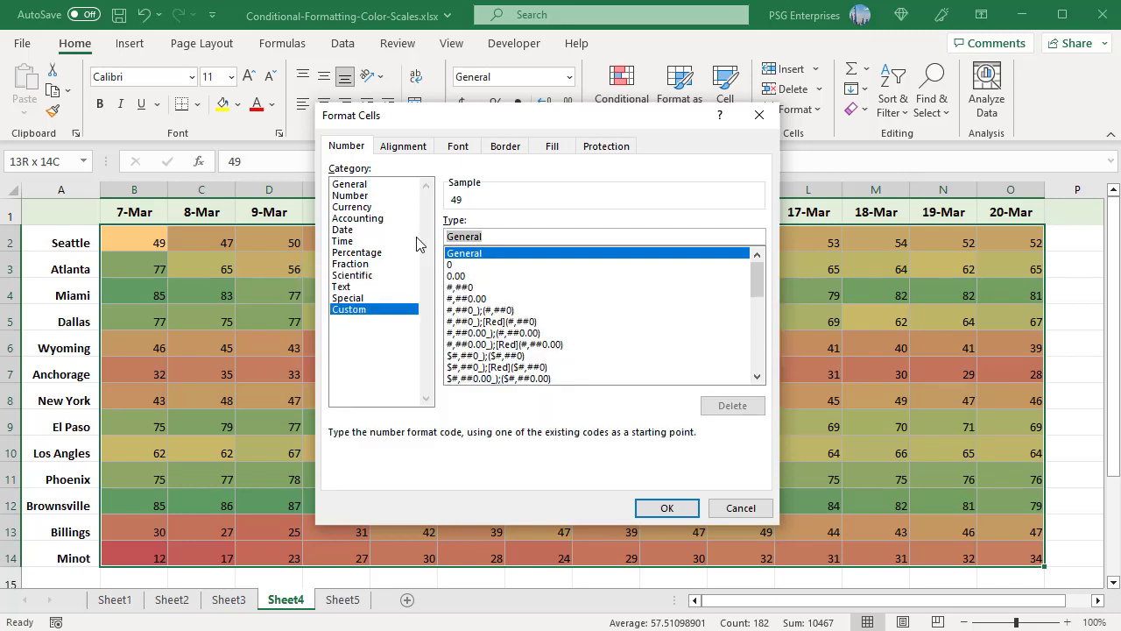
type(";;;")
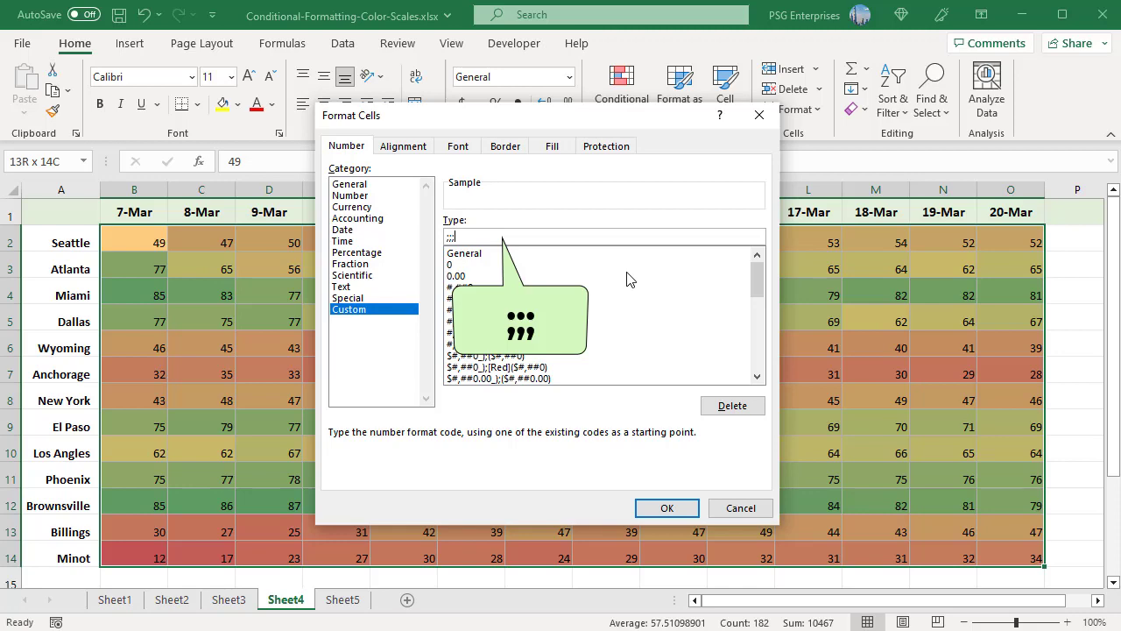
left_click(657, 509)
left_click(1078, 532)
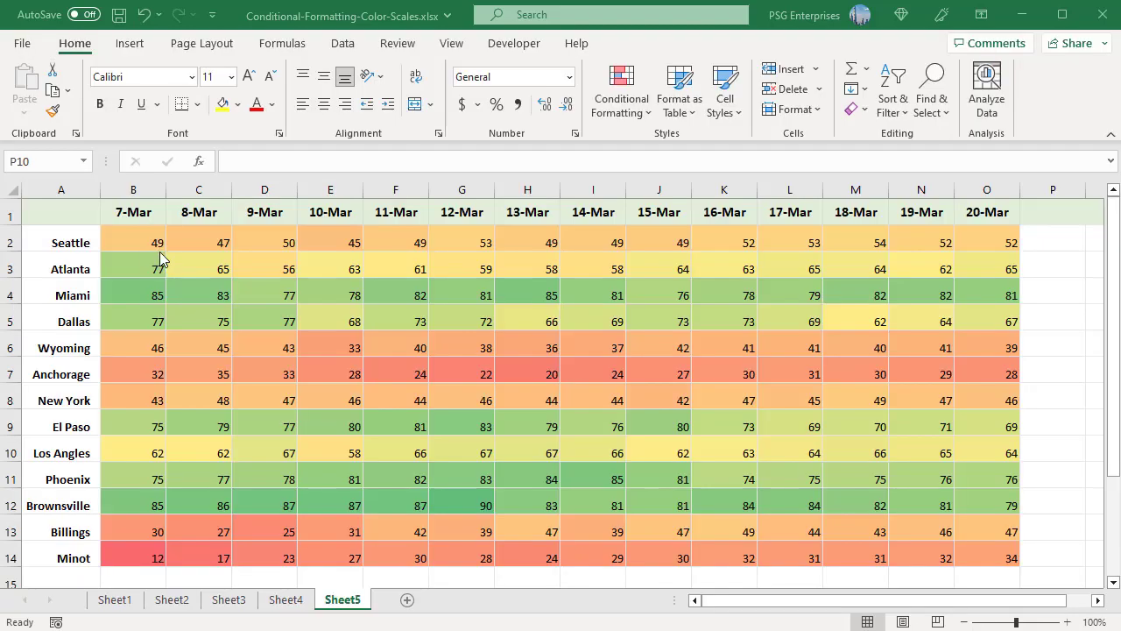
Clear the conditional formatting rules from only the Seattle to Wyoming temperatures in B2:O6 on Sheet5
left_click(134, 245)
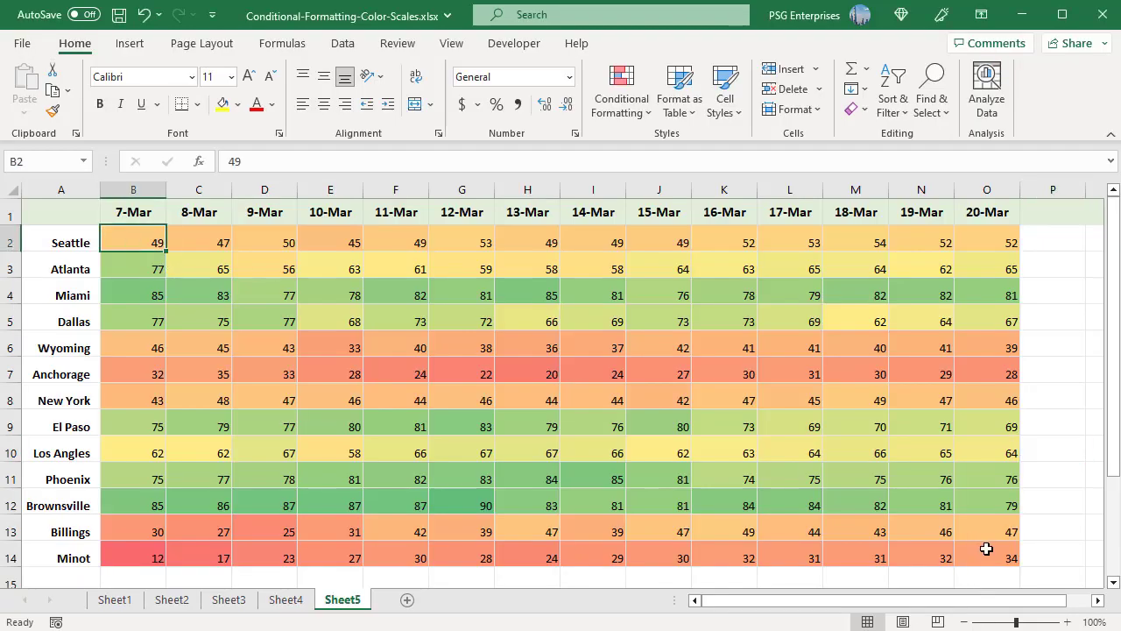
left_click(971, 354, "shift")
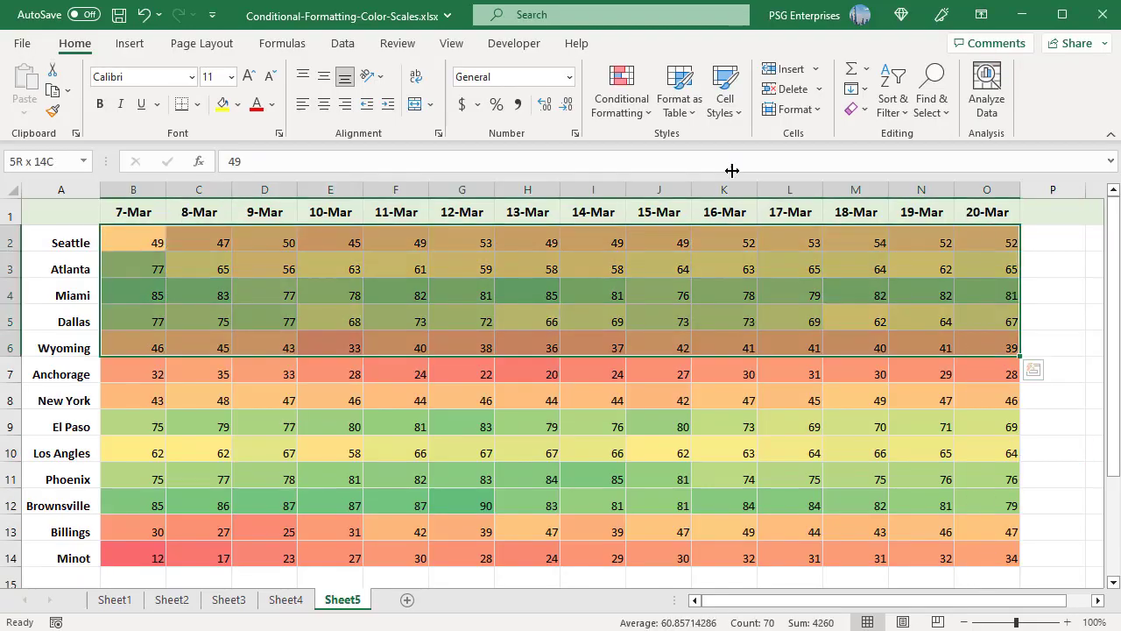
left_click(637, 116)
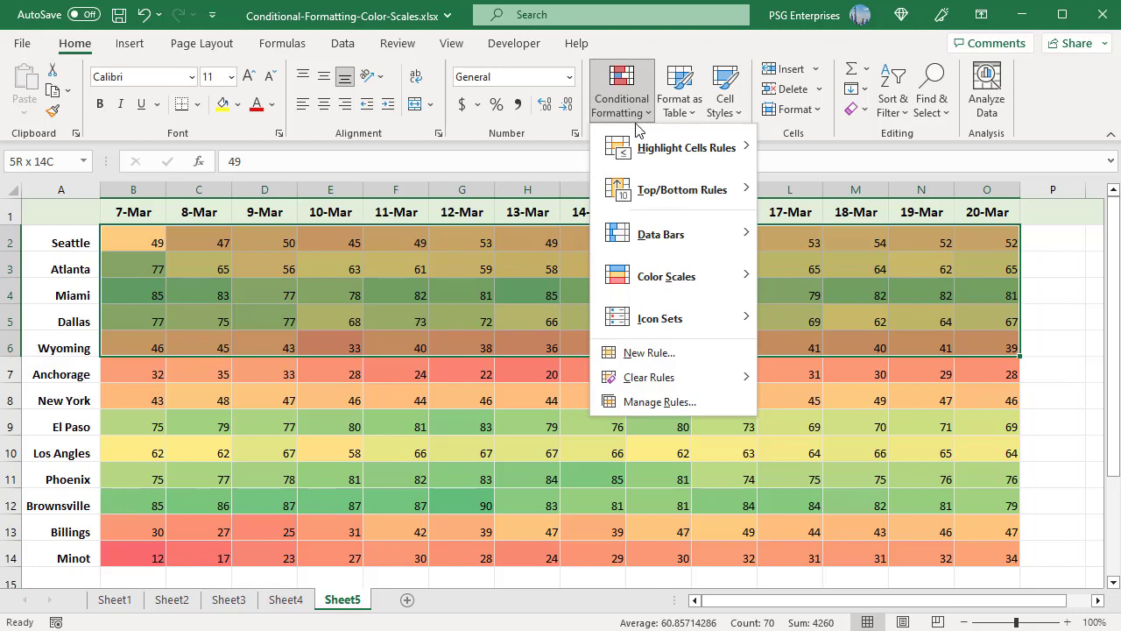
mouse_move(695, 381)
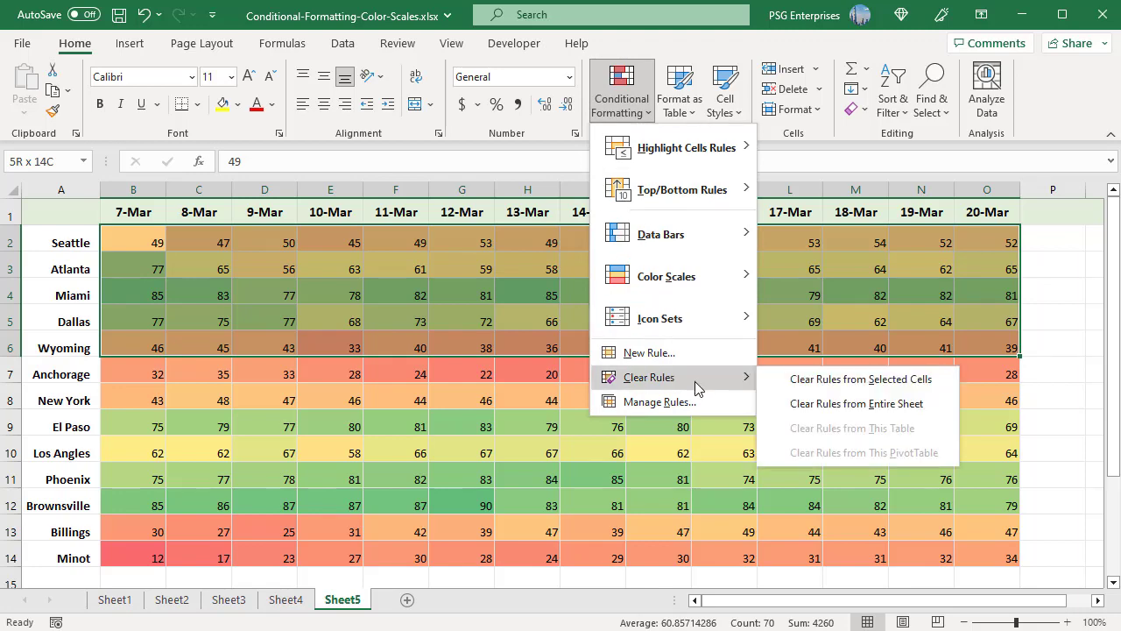
left_click(822, 378)
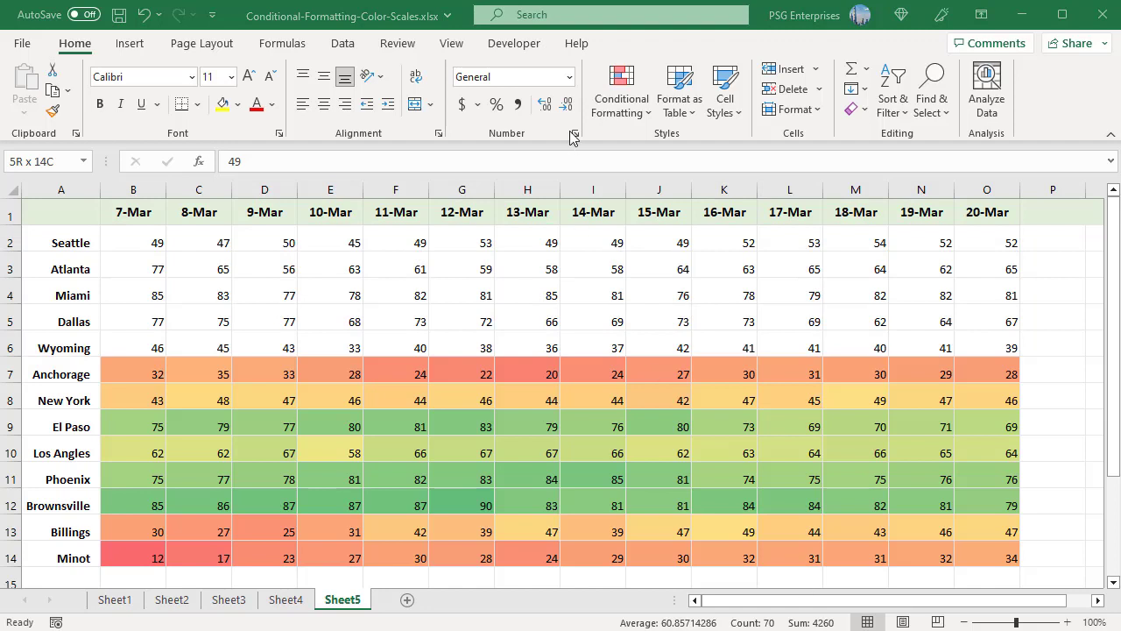
Clear the conditional formatting rules from the entire Sheet5
left_click(632, 114)
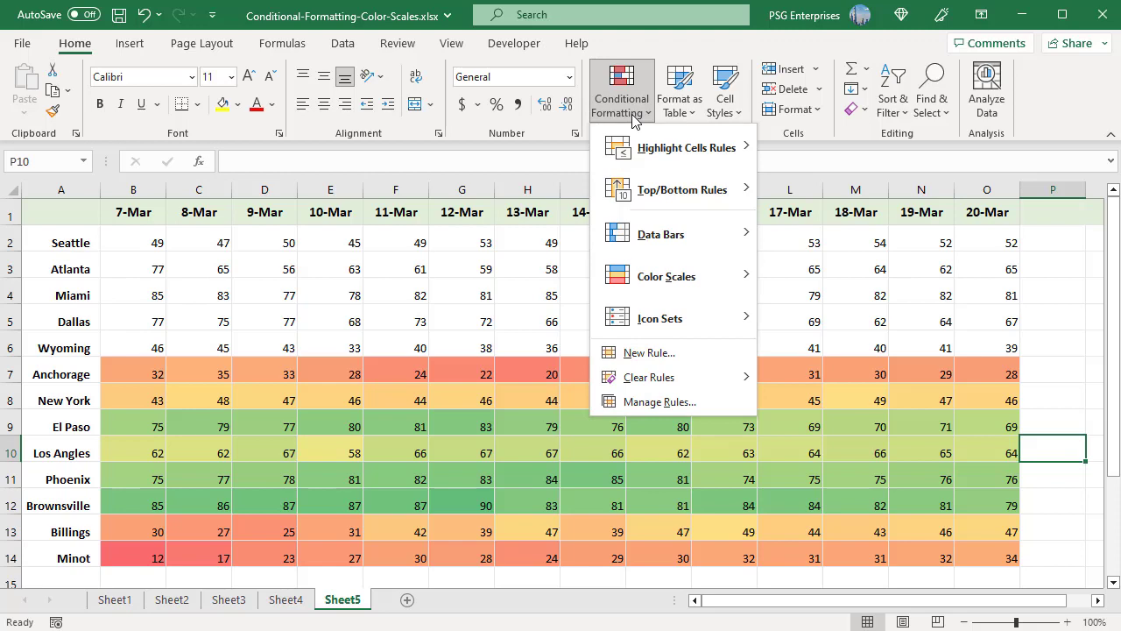
mouse_move(672, 380)
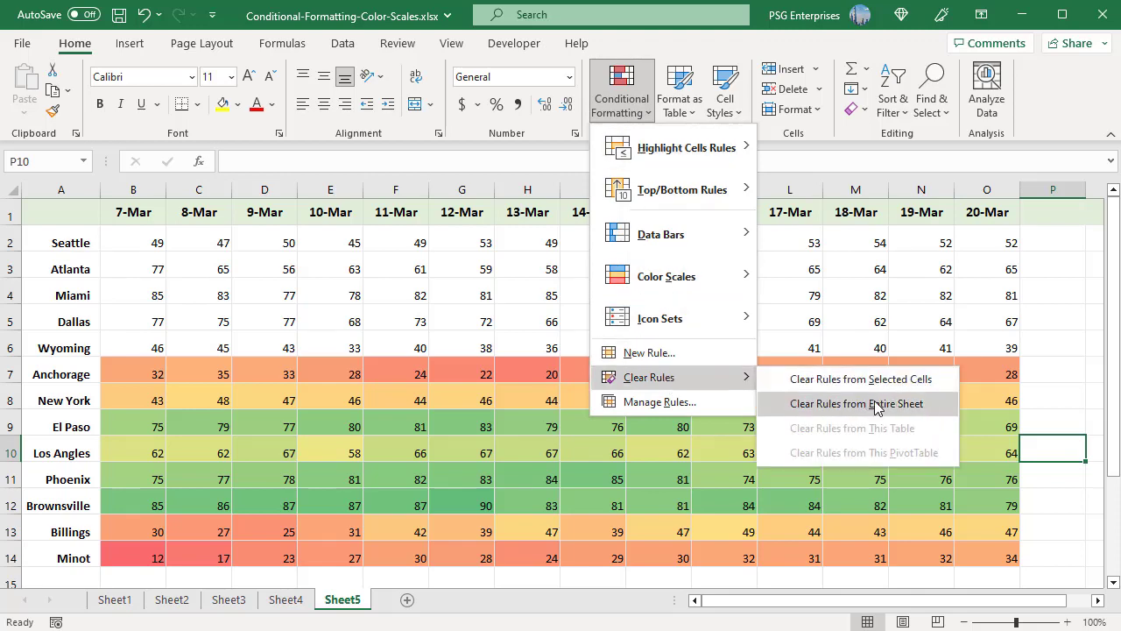
left_click(872, 403)
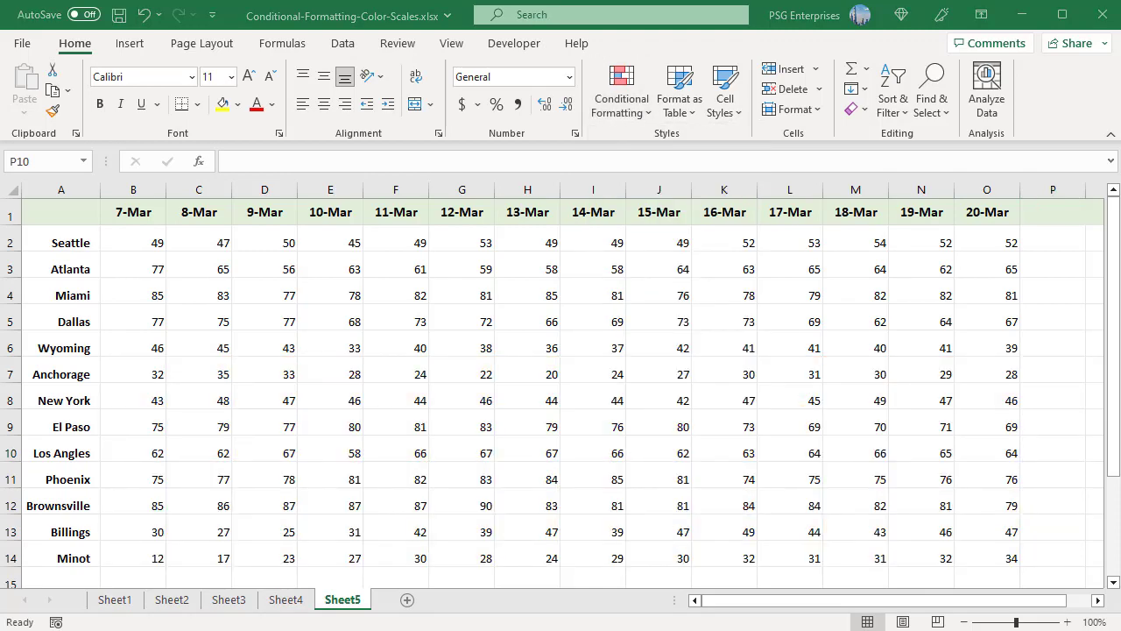